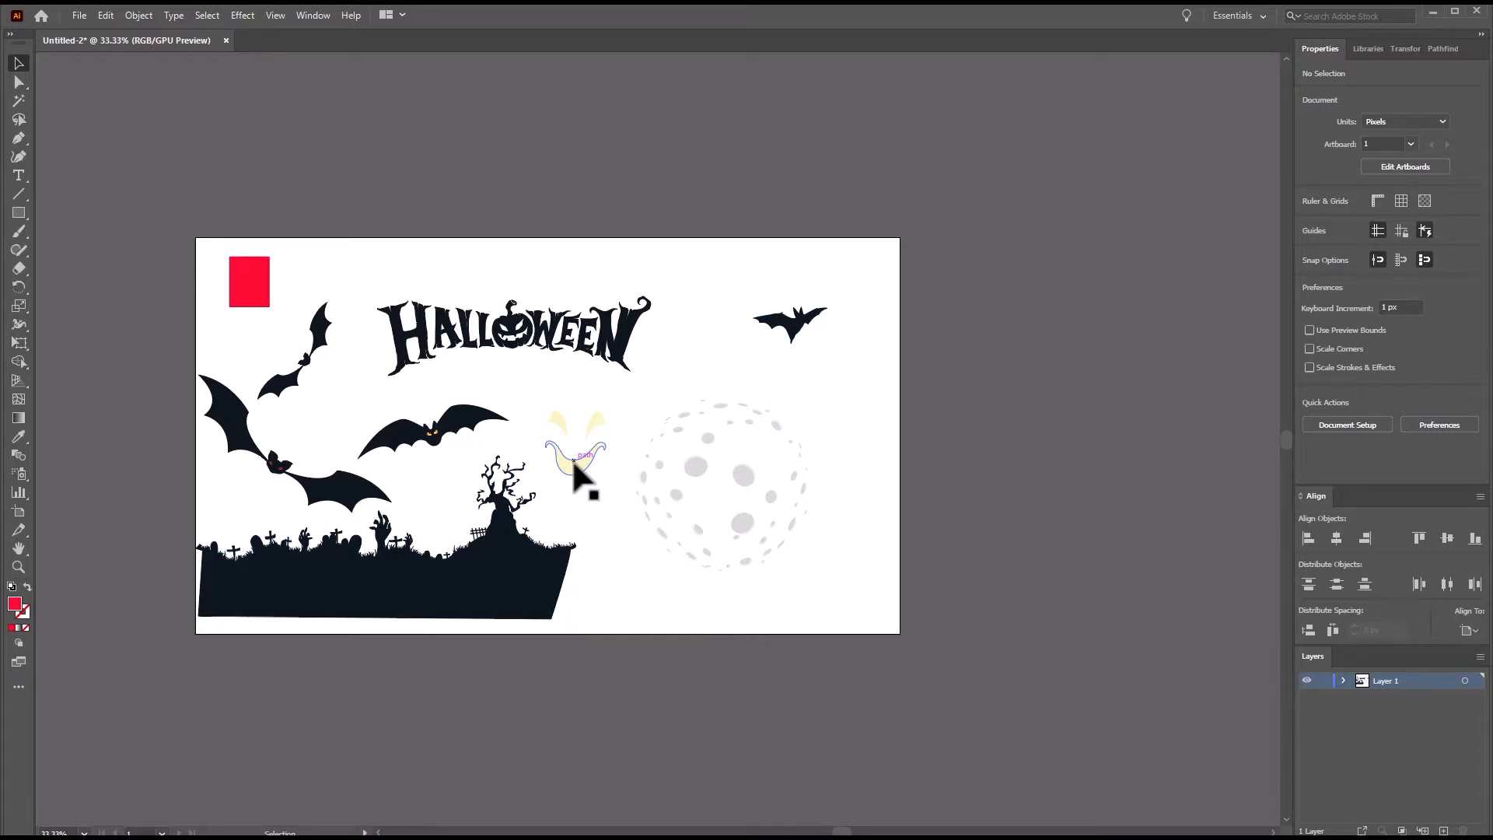
Create a new 30 x 40 cm document in portrait orientation with RGB color and High (300 ppi) raster effects.
left_click(78, 15)
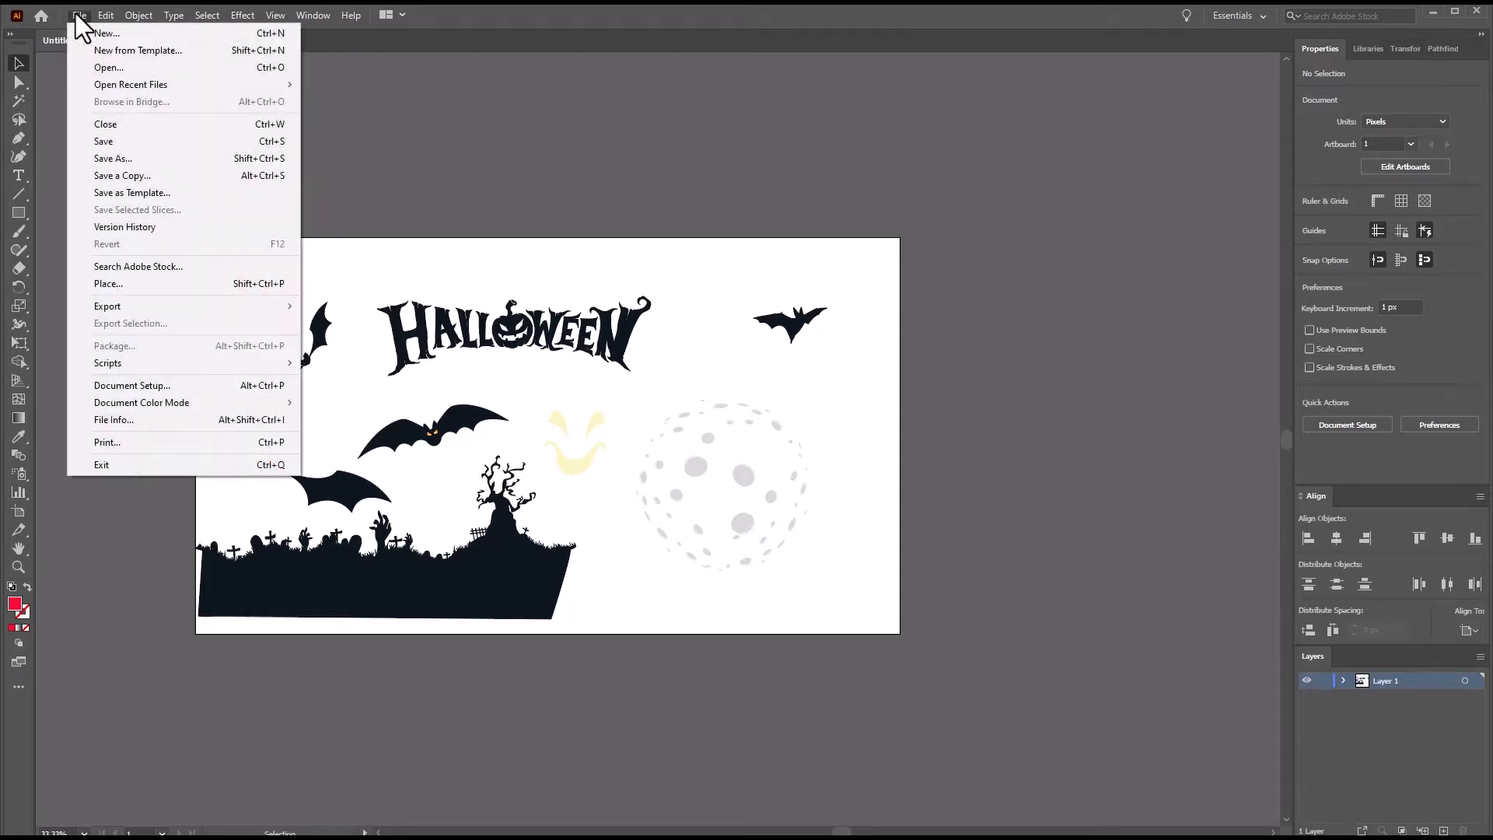
left_click(98, 31)
left_click(381, 323)
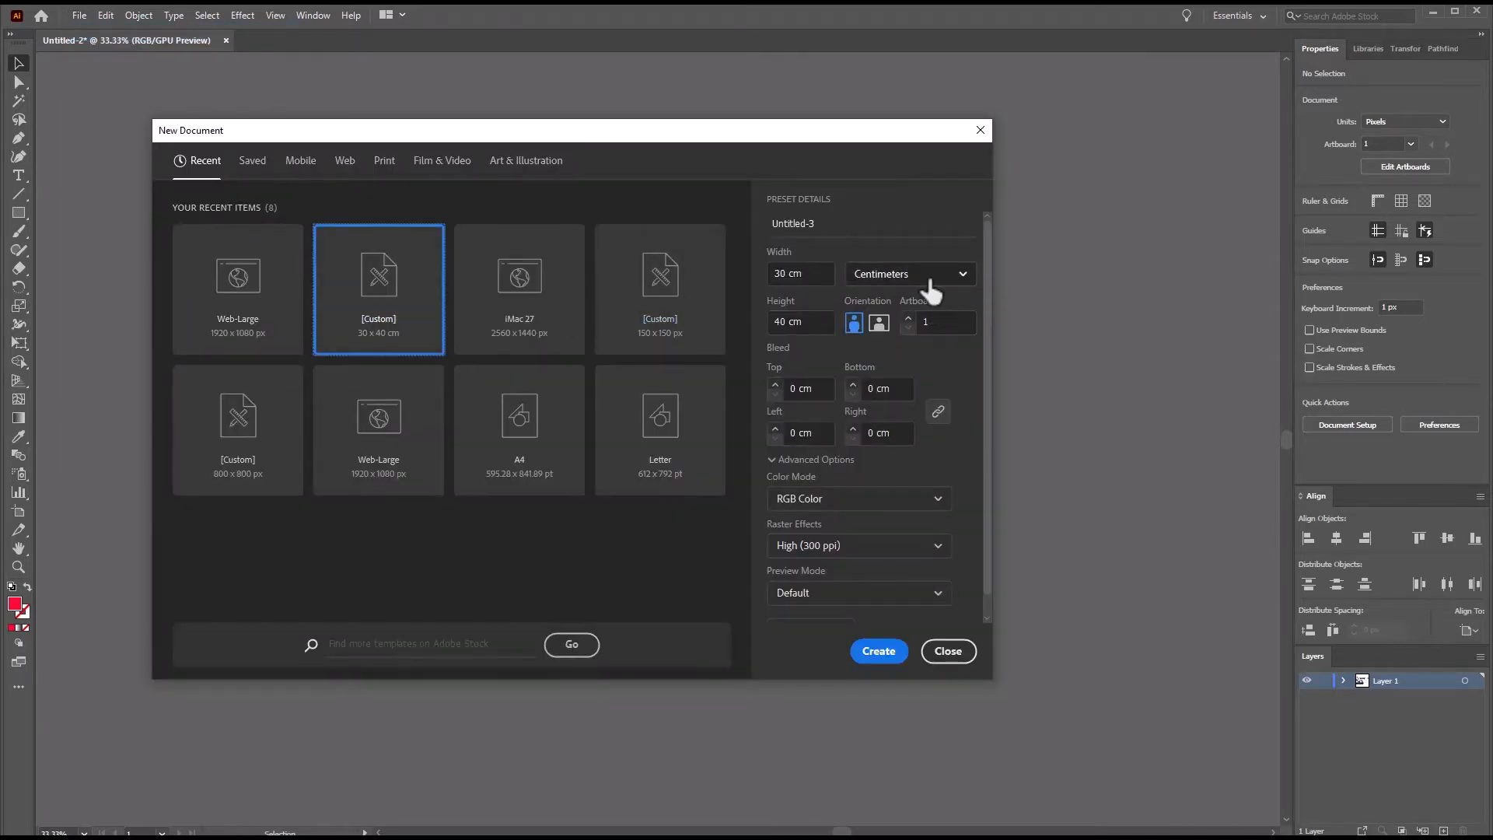
left_click(928, 282)
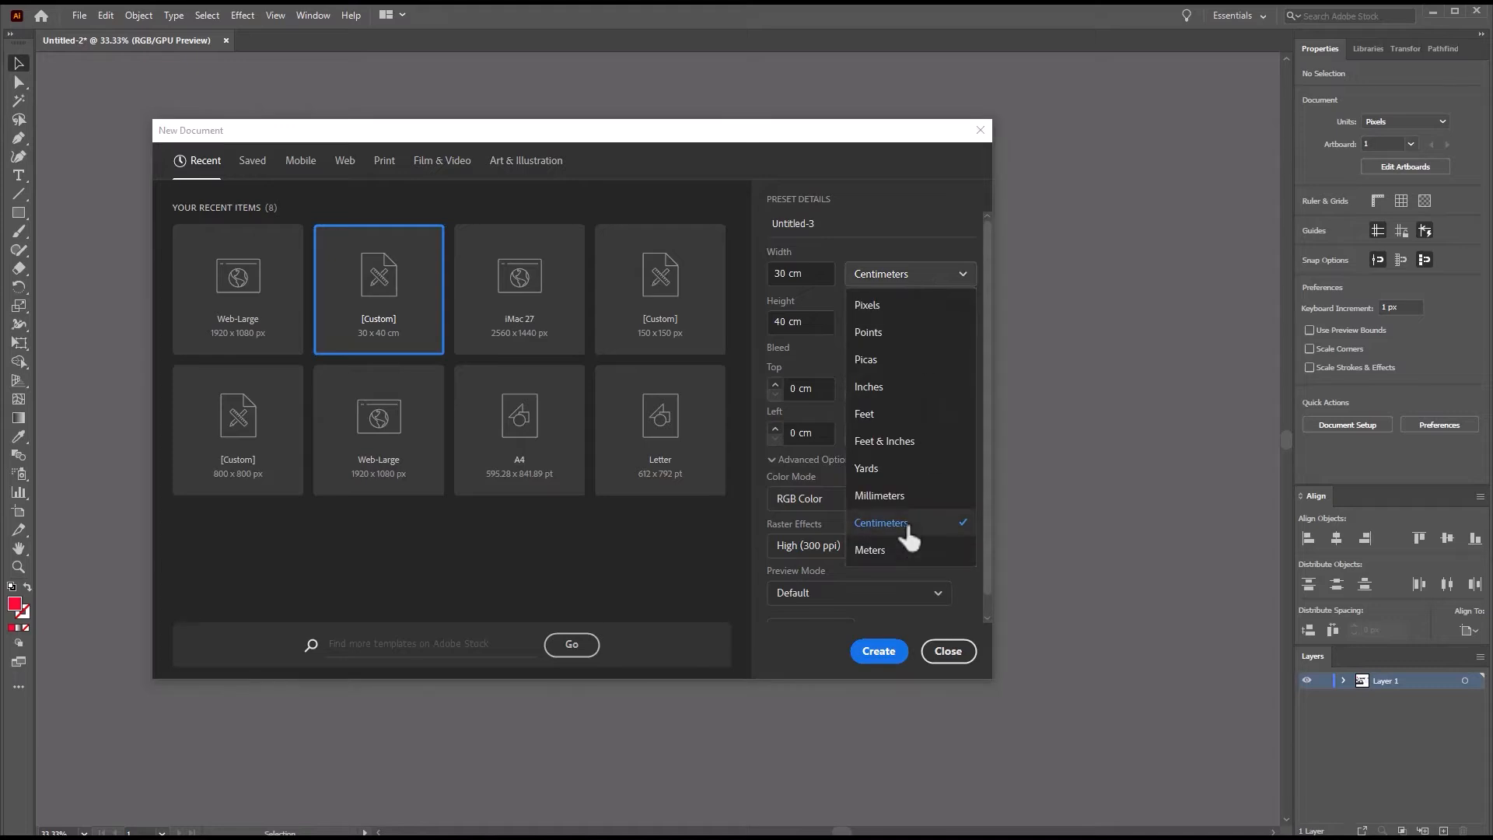
left_click(881, 523)
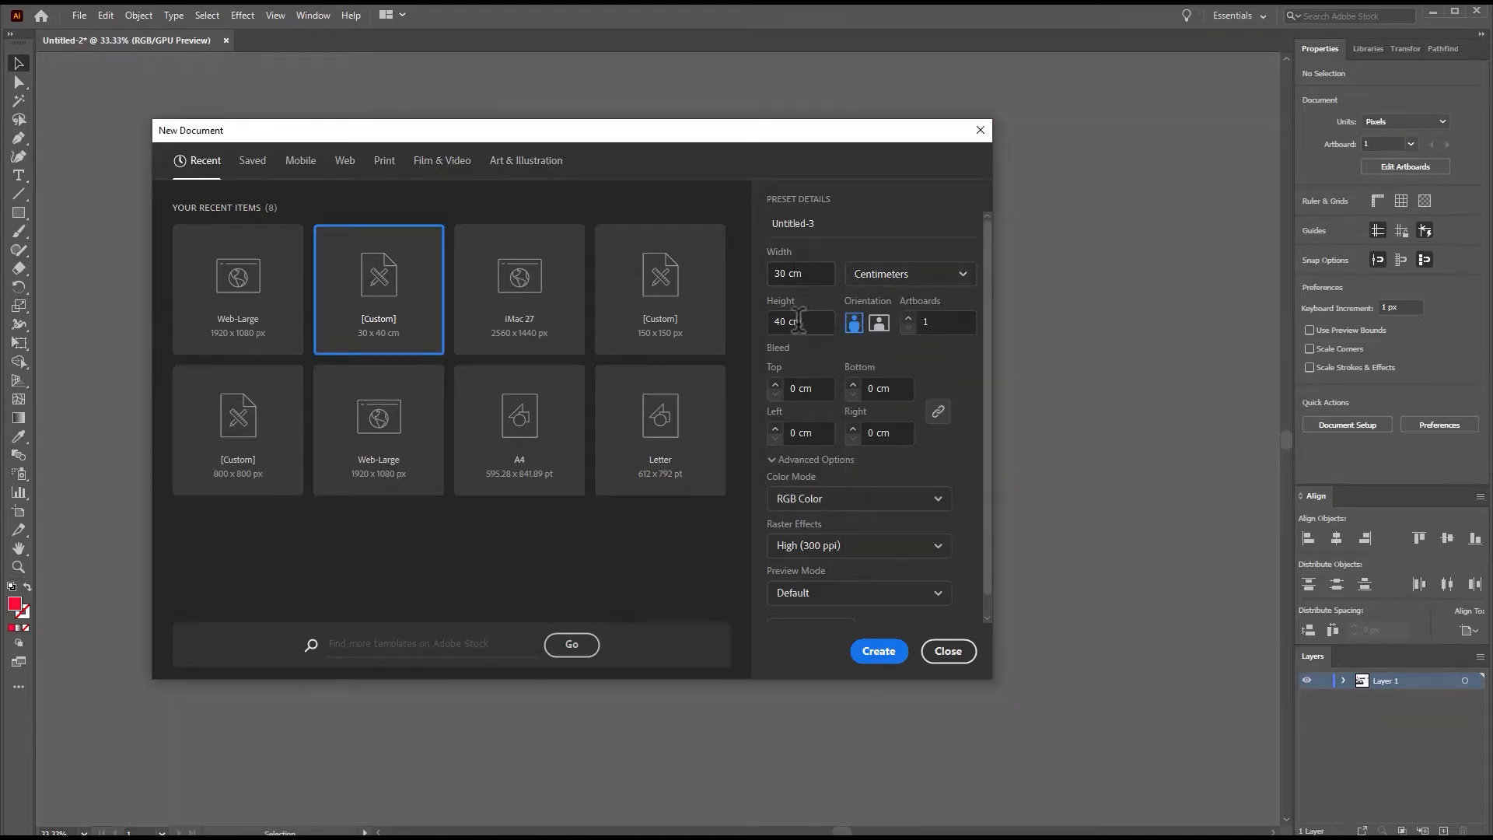
left_click(818, 546)
left_click(859, 548)
scroll(861, 540, "down", 1)
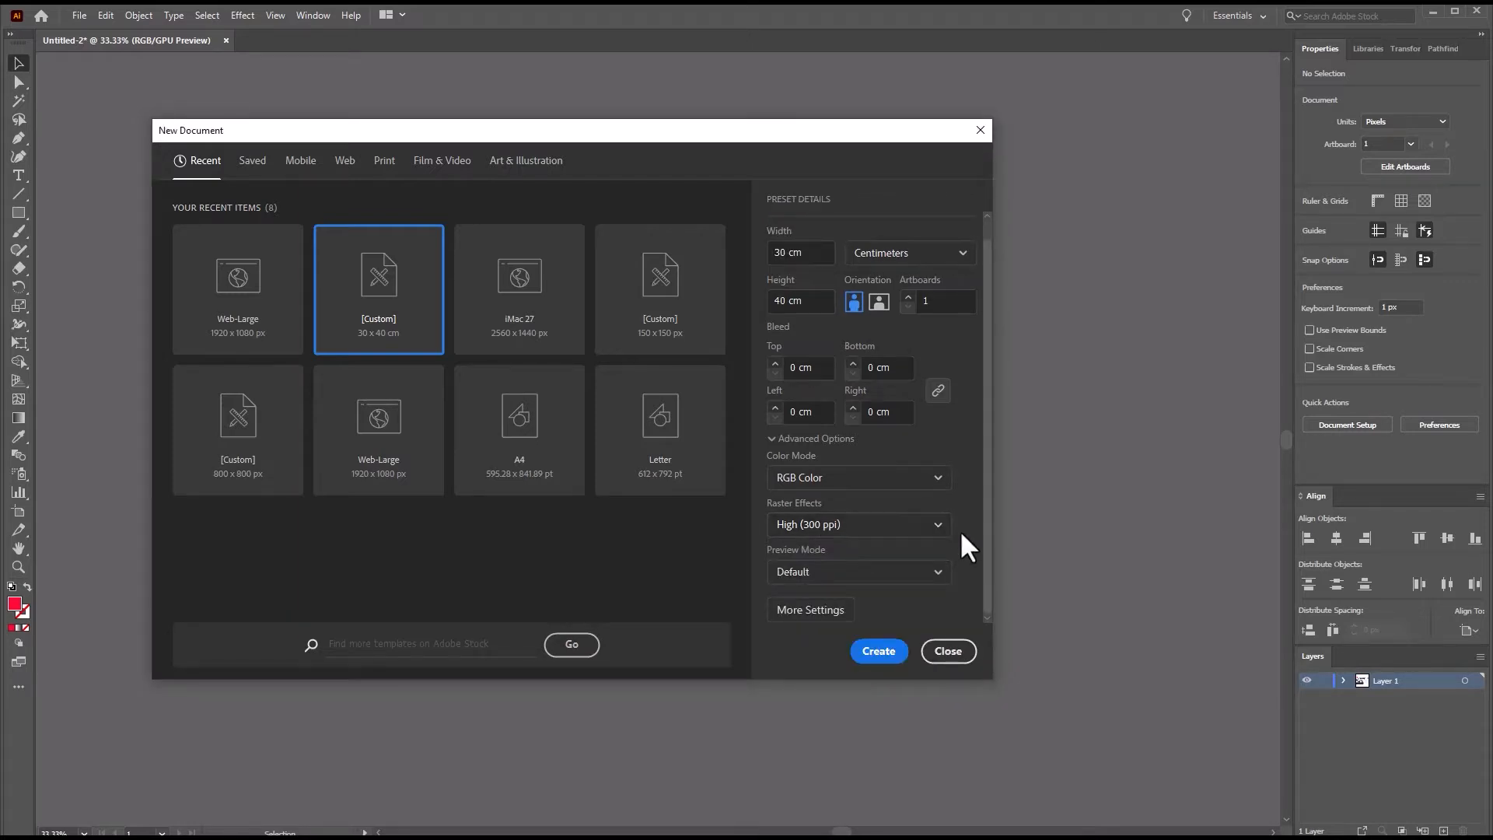
left_click(874, 653)
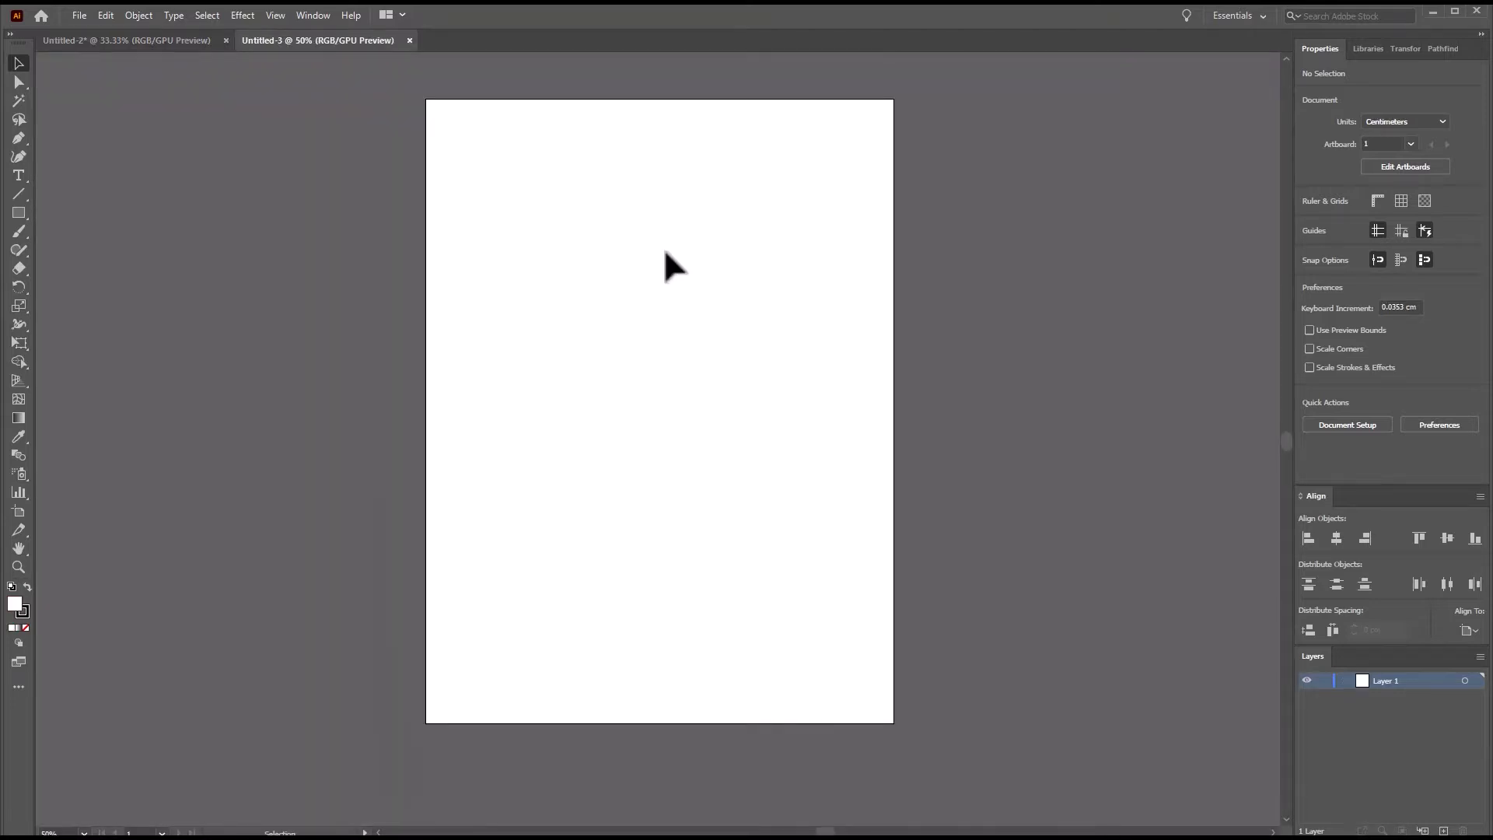
Draw a rectangle covering the whole artboard, about 30 x 40 cm.
key("m")
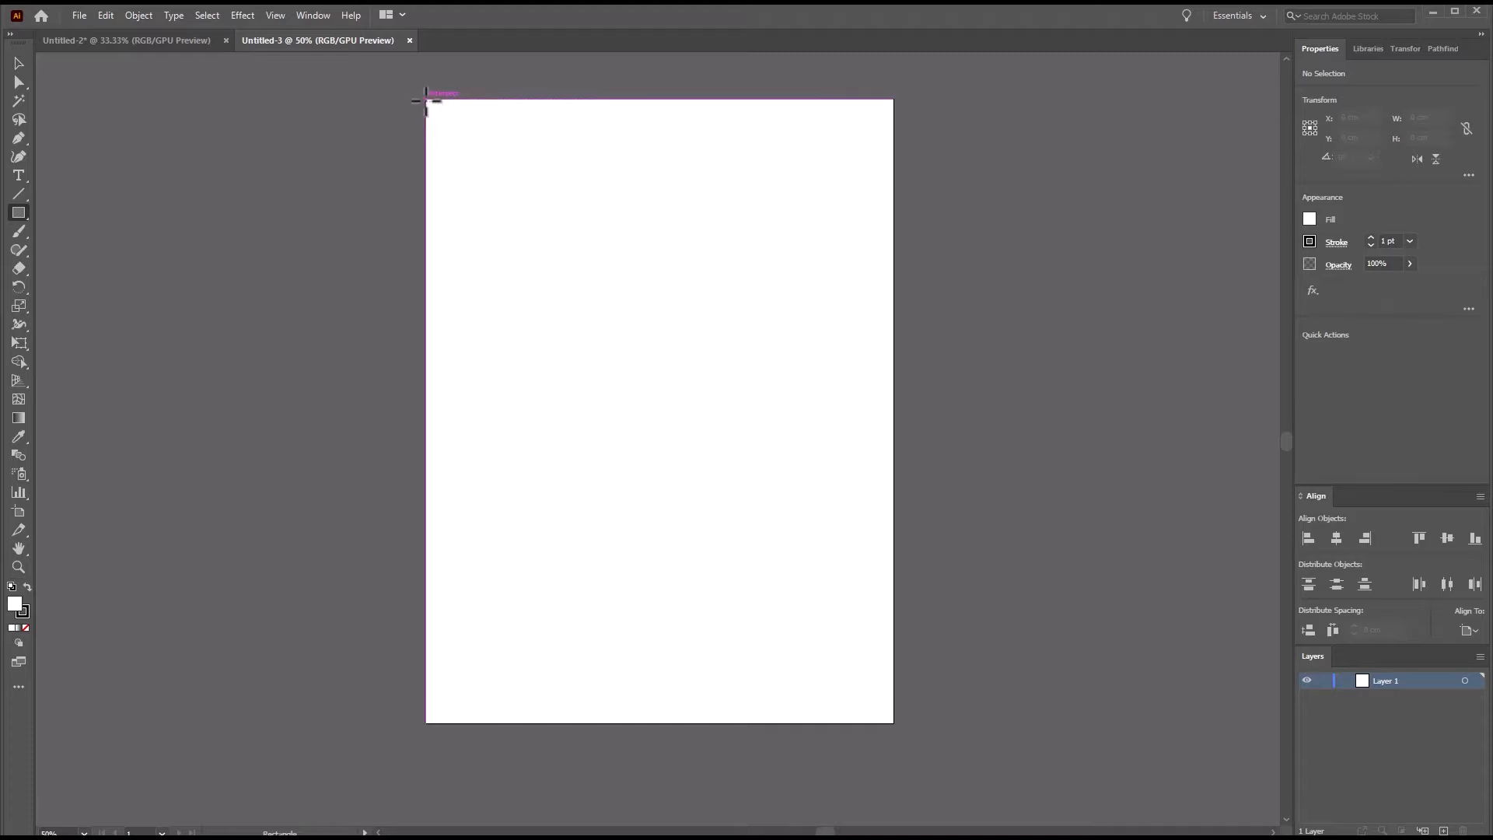
mouse_move(425, 99)
left_mouse_down()
mouse_move(669, 474)
mouse_move(893, 723)
left_mouse_up()
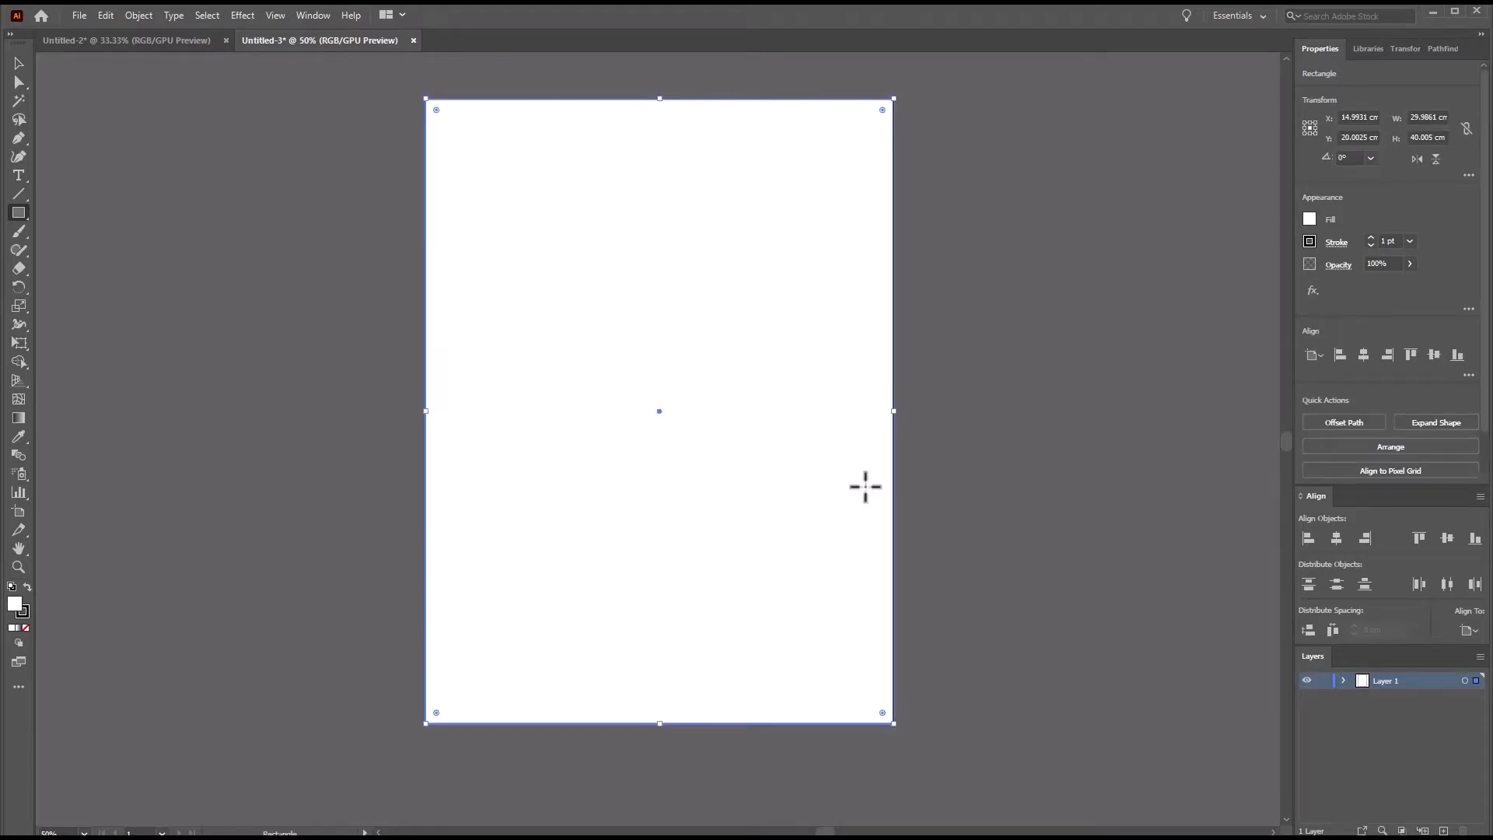
key("v")
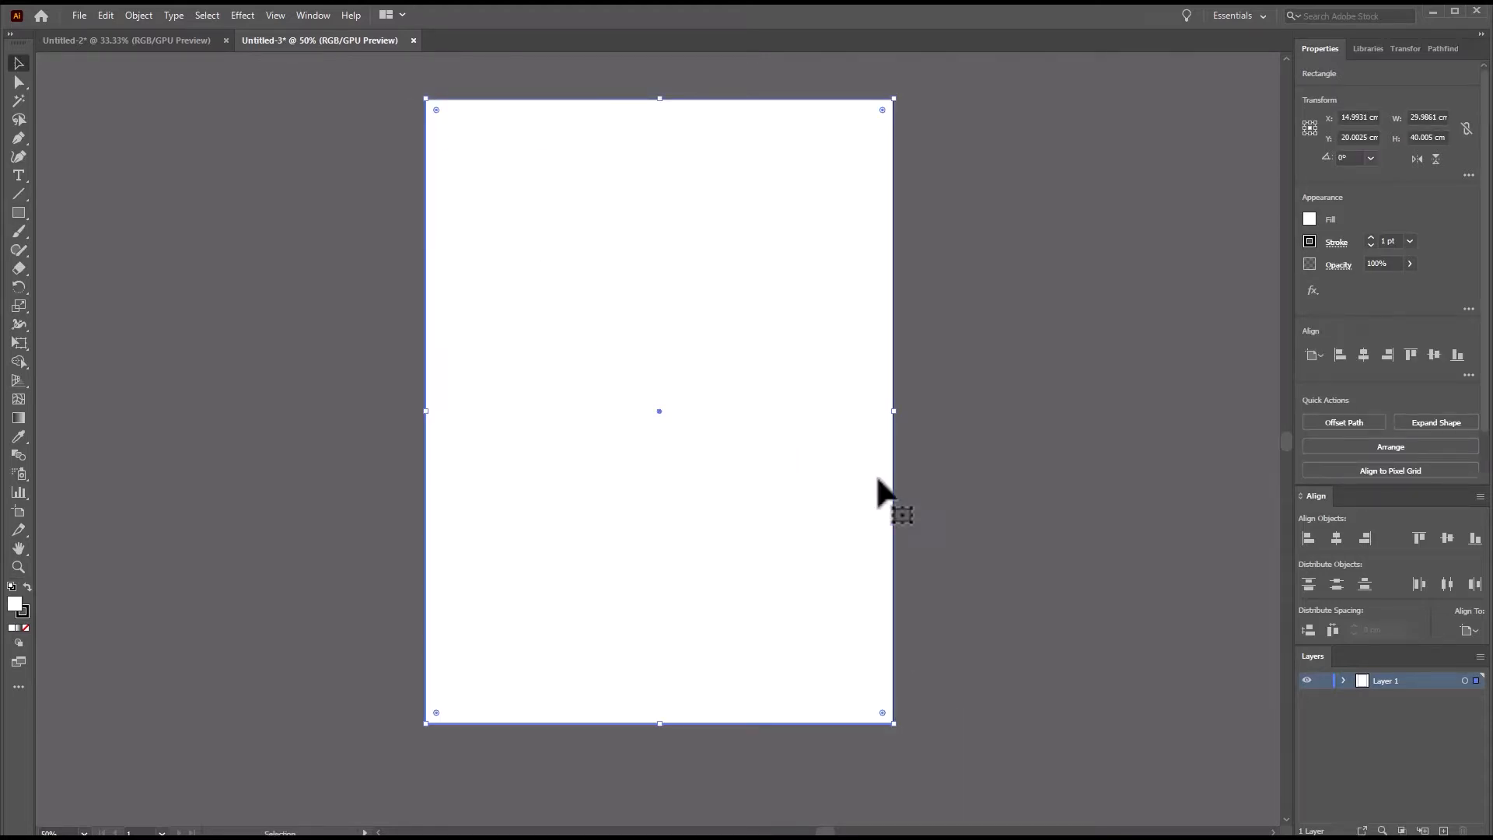
Remove the background rectangle's stroke and fill it with pure red.
left_click(1336, 242)
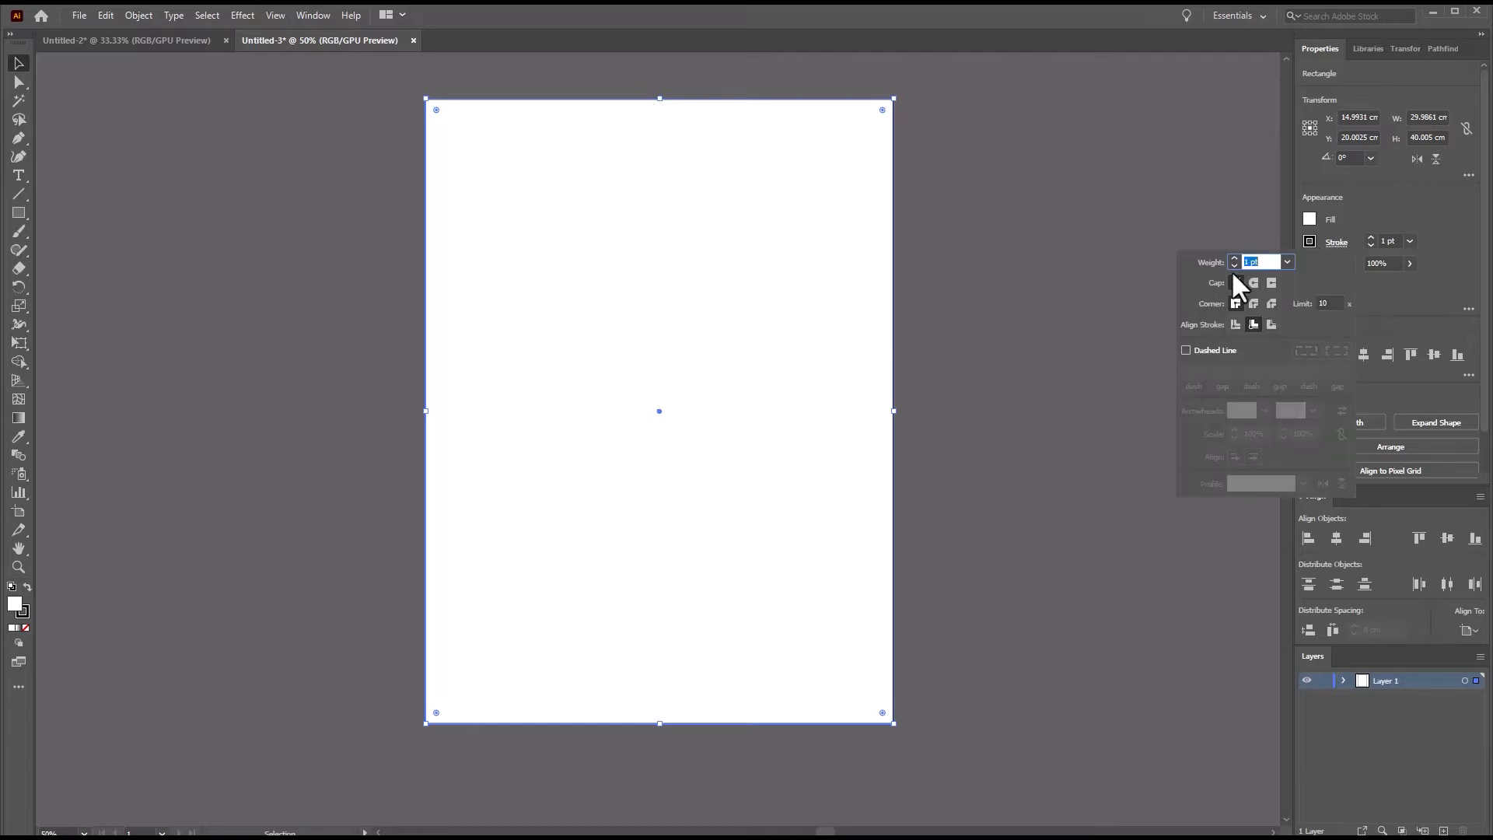
left_click(1309, 241)
left_click(1140, 296)
left_click(1309, 218)
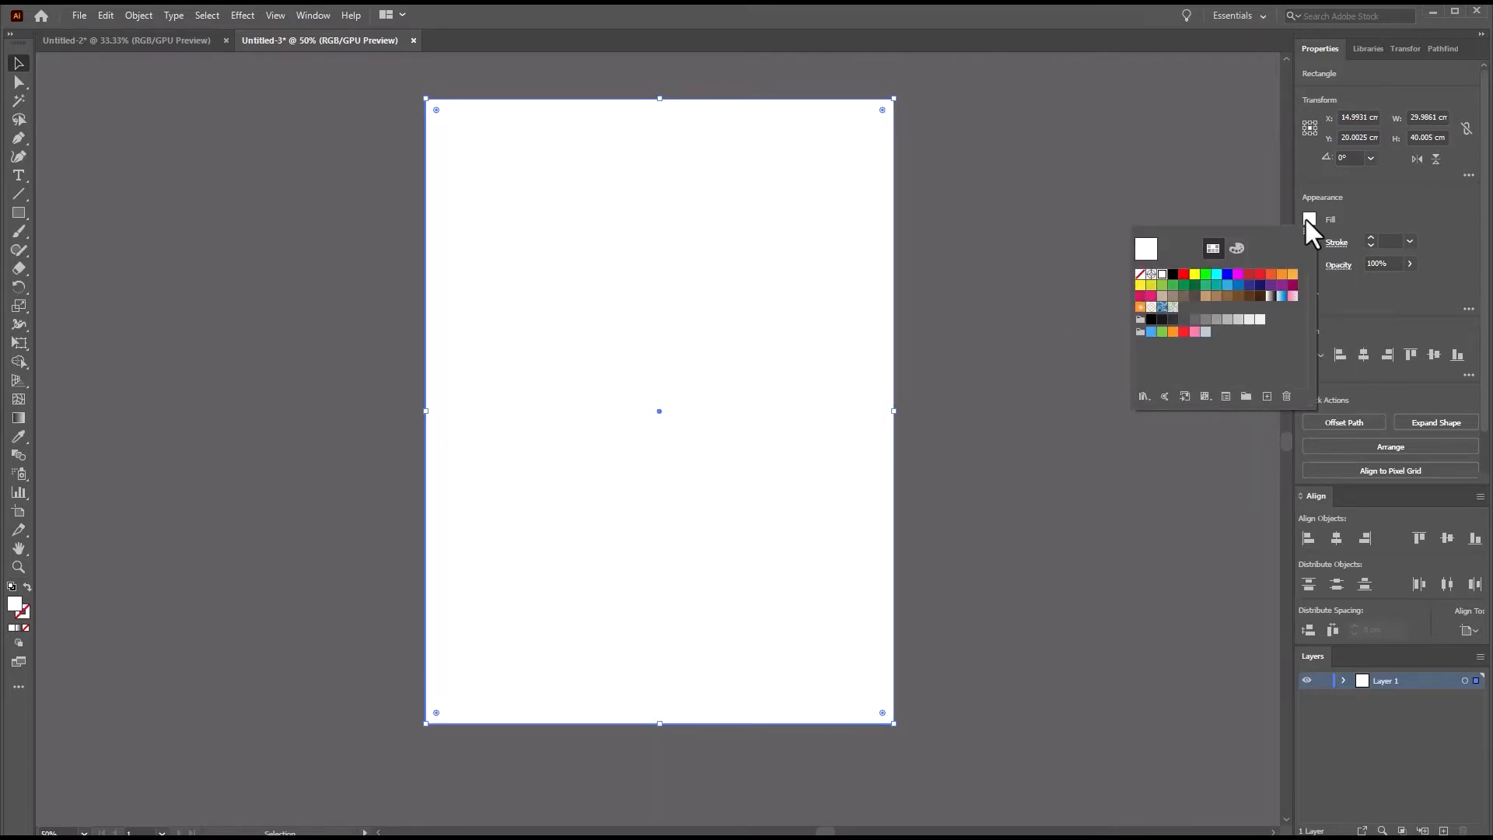
left_click(1183, 276)
left_click(1014, 349)
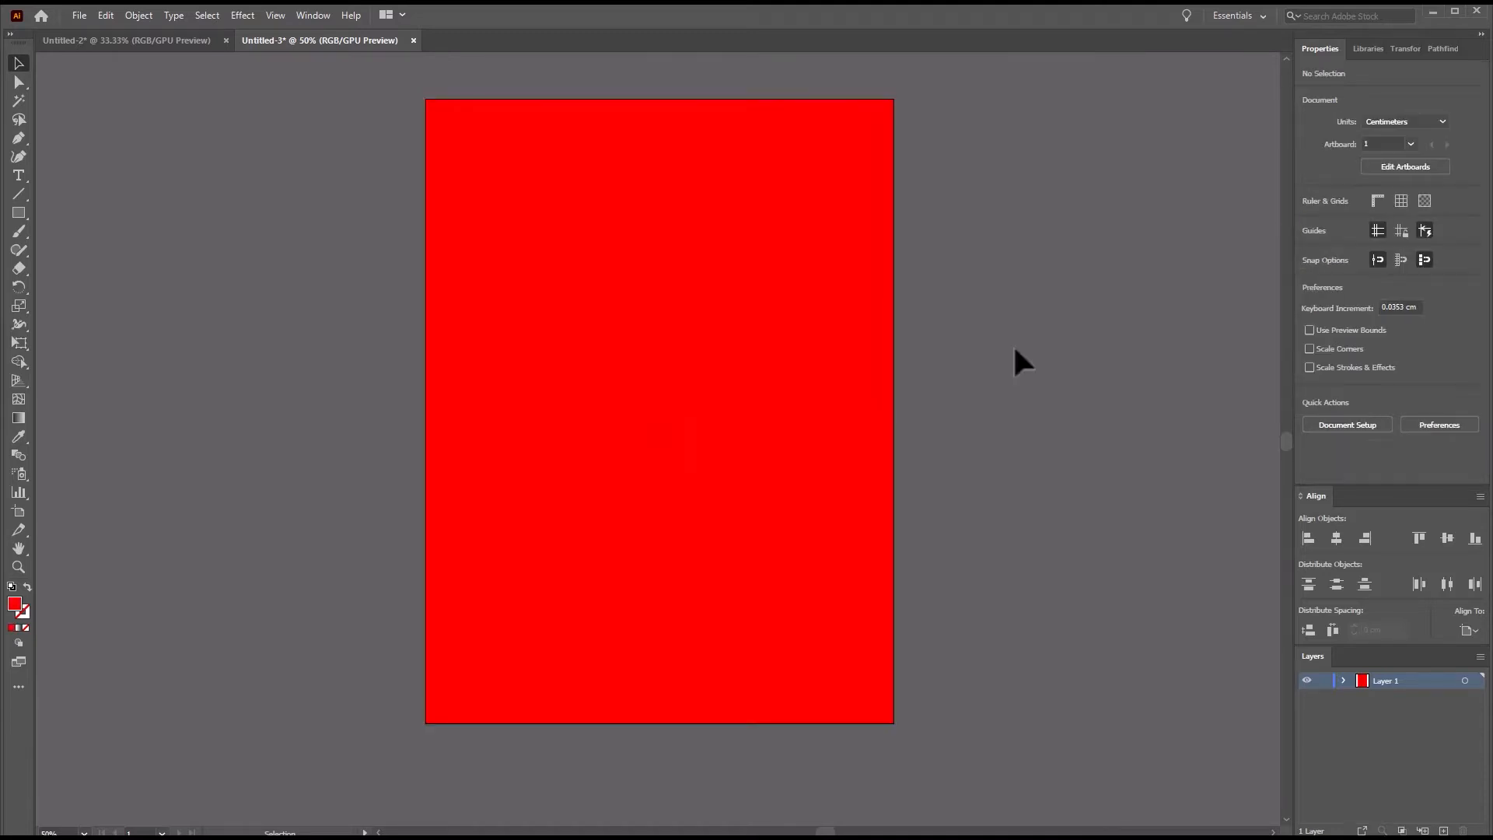
Copy the moon from Untitled-2, lock the background layer in Untitled-3, and paste the moon on a new layer.
left_click(126, 40)
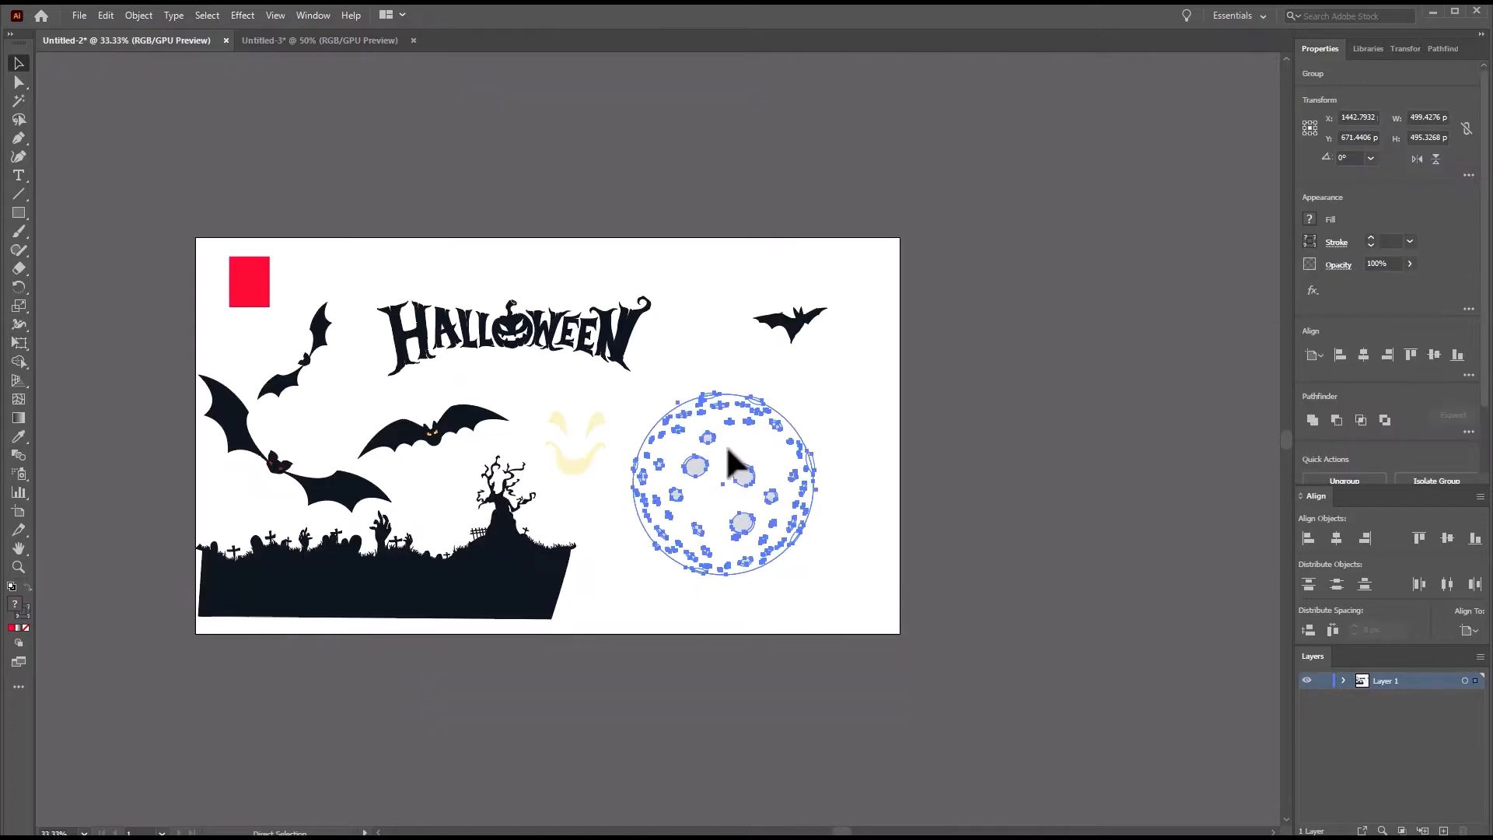
key("ctrl+c")
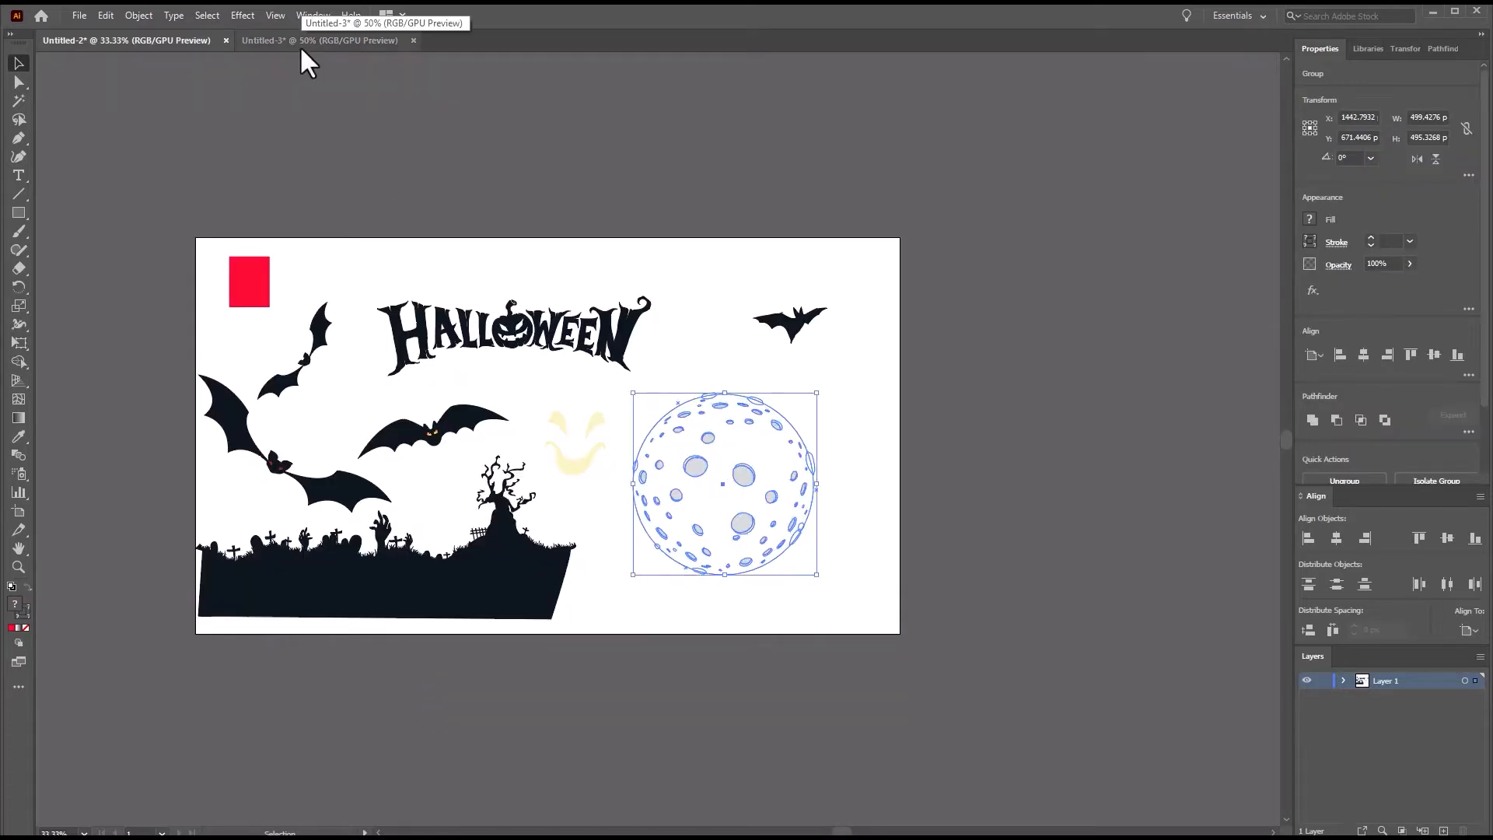
left_click(300, 40)
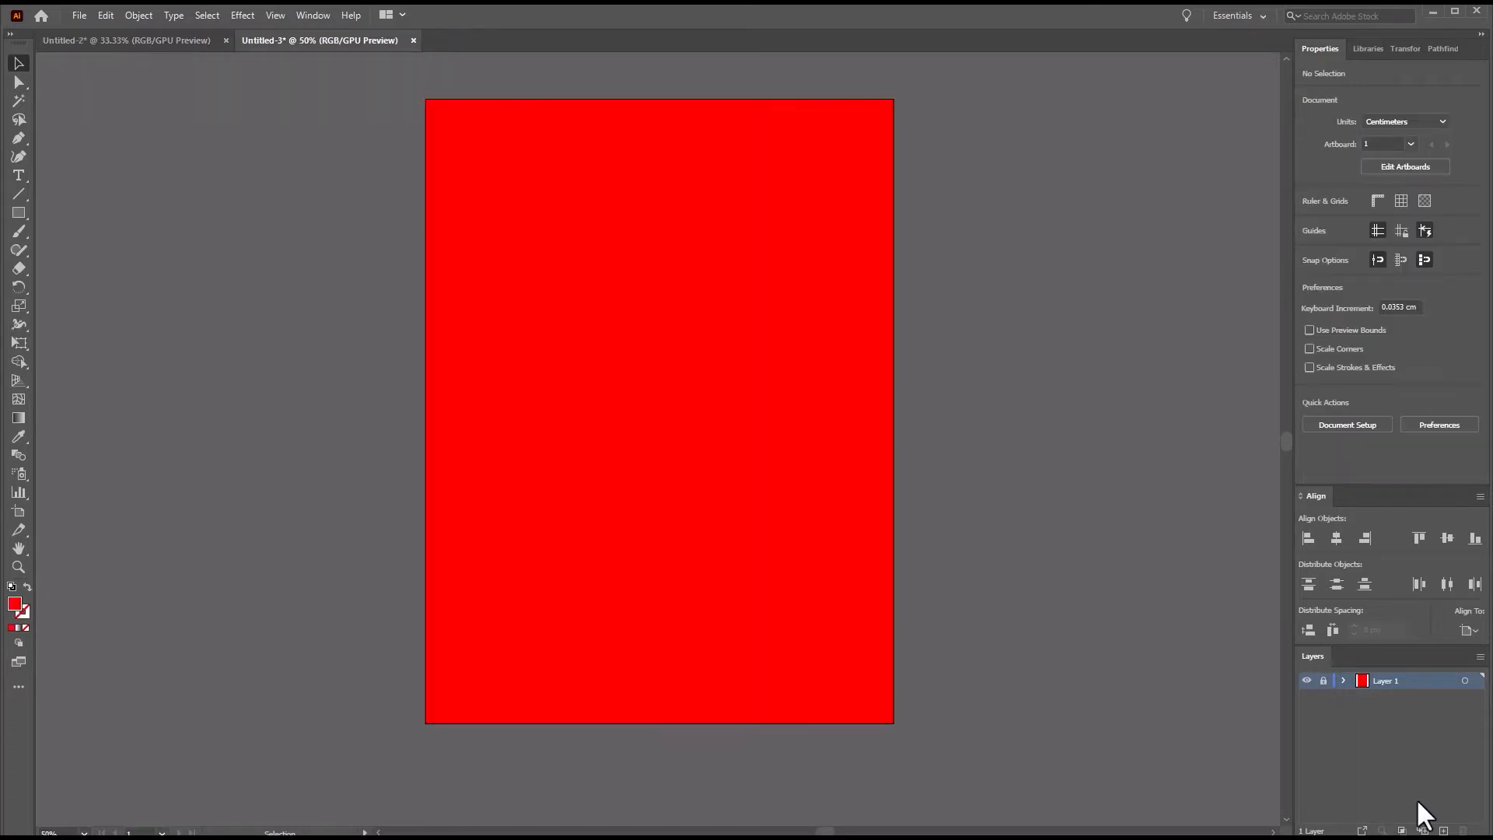
left_click(1443, 830)
key("ctrl+v")
Enlarge the moon and center it horizontally over the artboard's top edge, with its upper half extending beyond the artboard.
left_click_drag(681, 384, 688, 166)
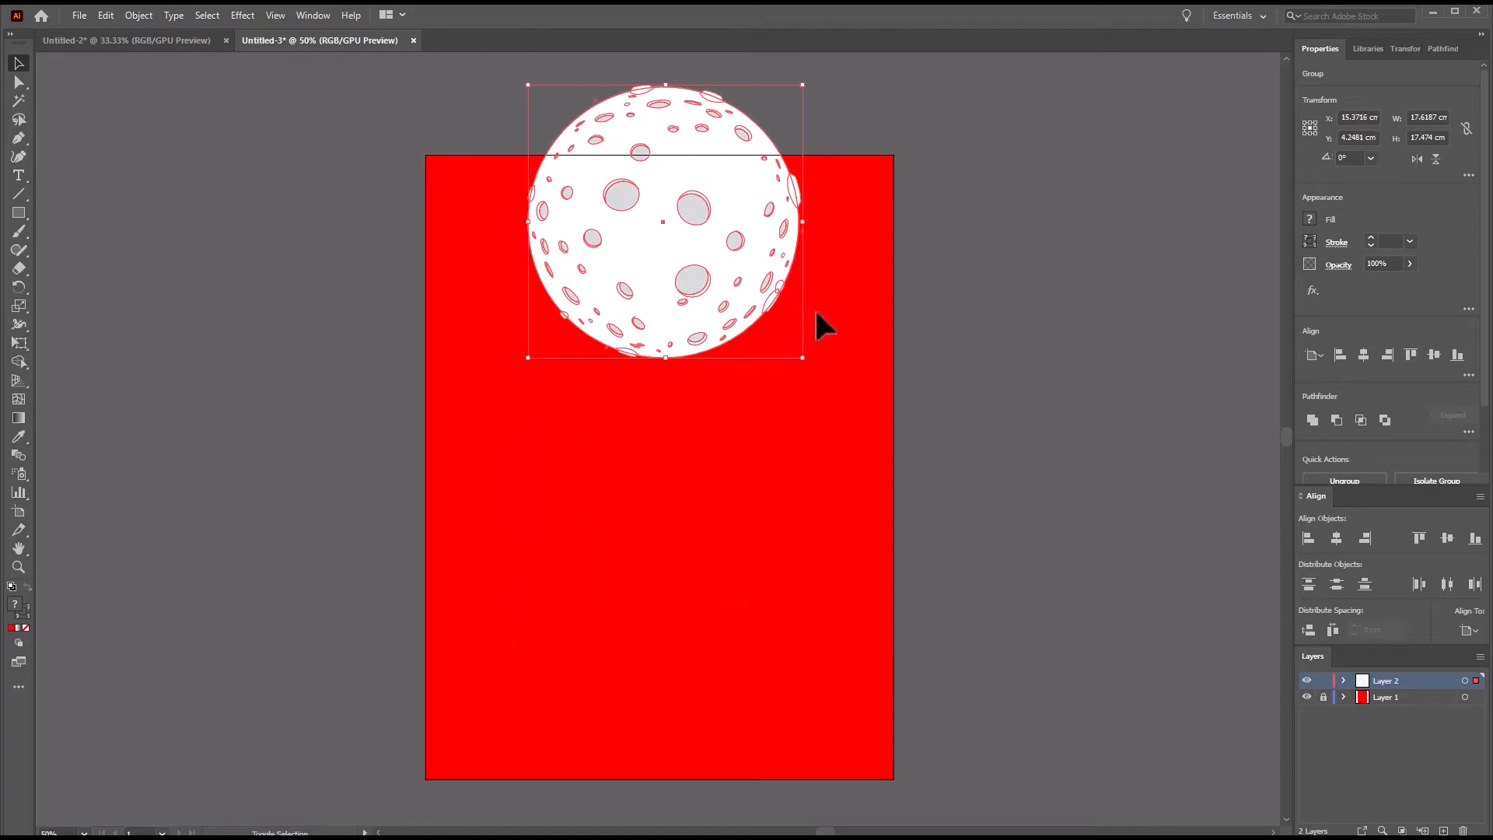
left_click_drag(801, 357, 864, 418)
left_click_drag(734, 351, 729, 274)
scroll(930, 436, "up", 2)
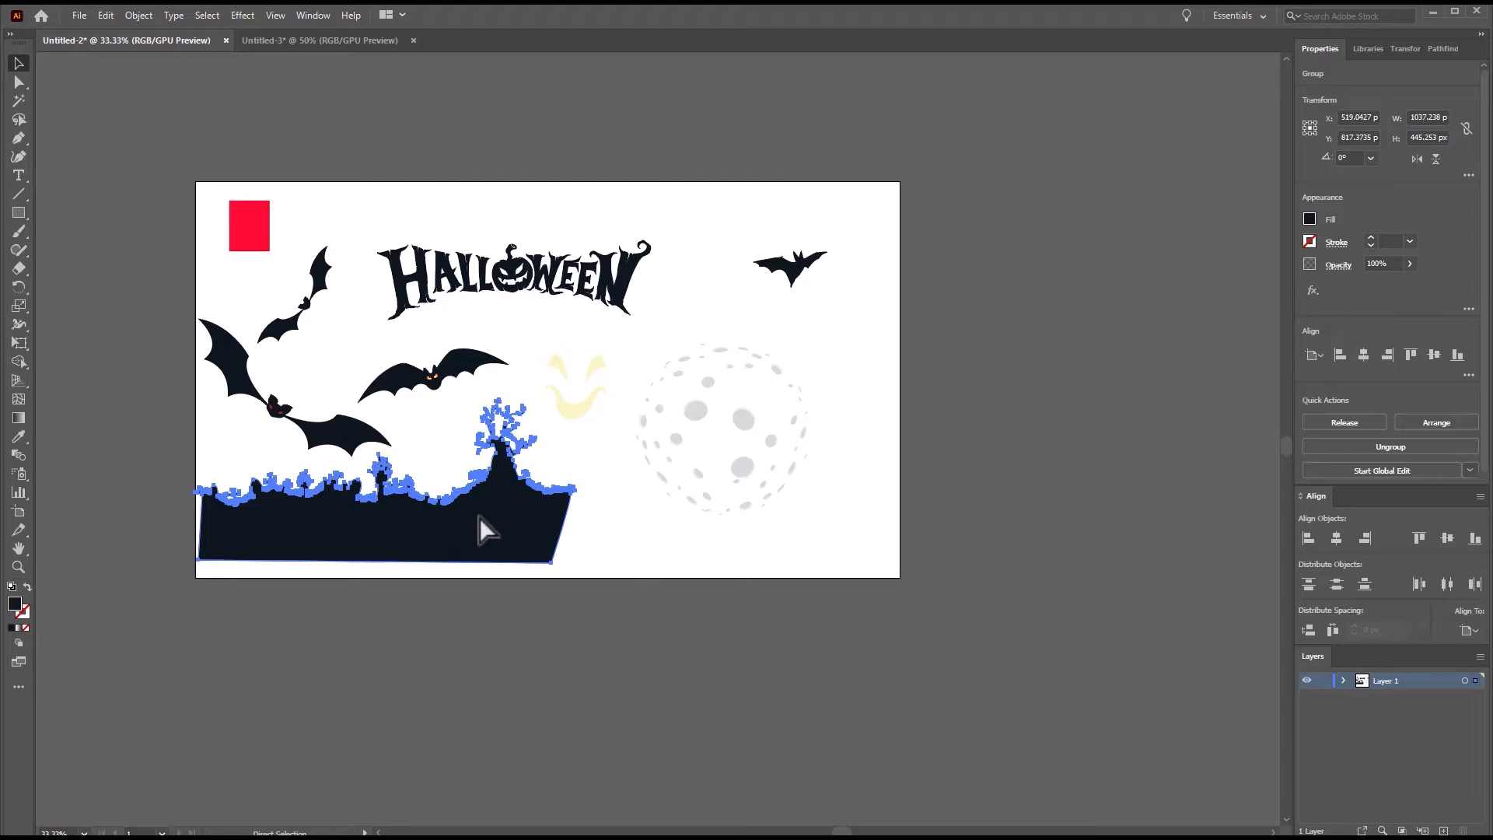
Copy the graveyard silhouette from Untitled-2 and paste it on a new layer in Untitled-3, with the moon's layer locked.
left_click(343, 176)
left_click(315, 43)
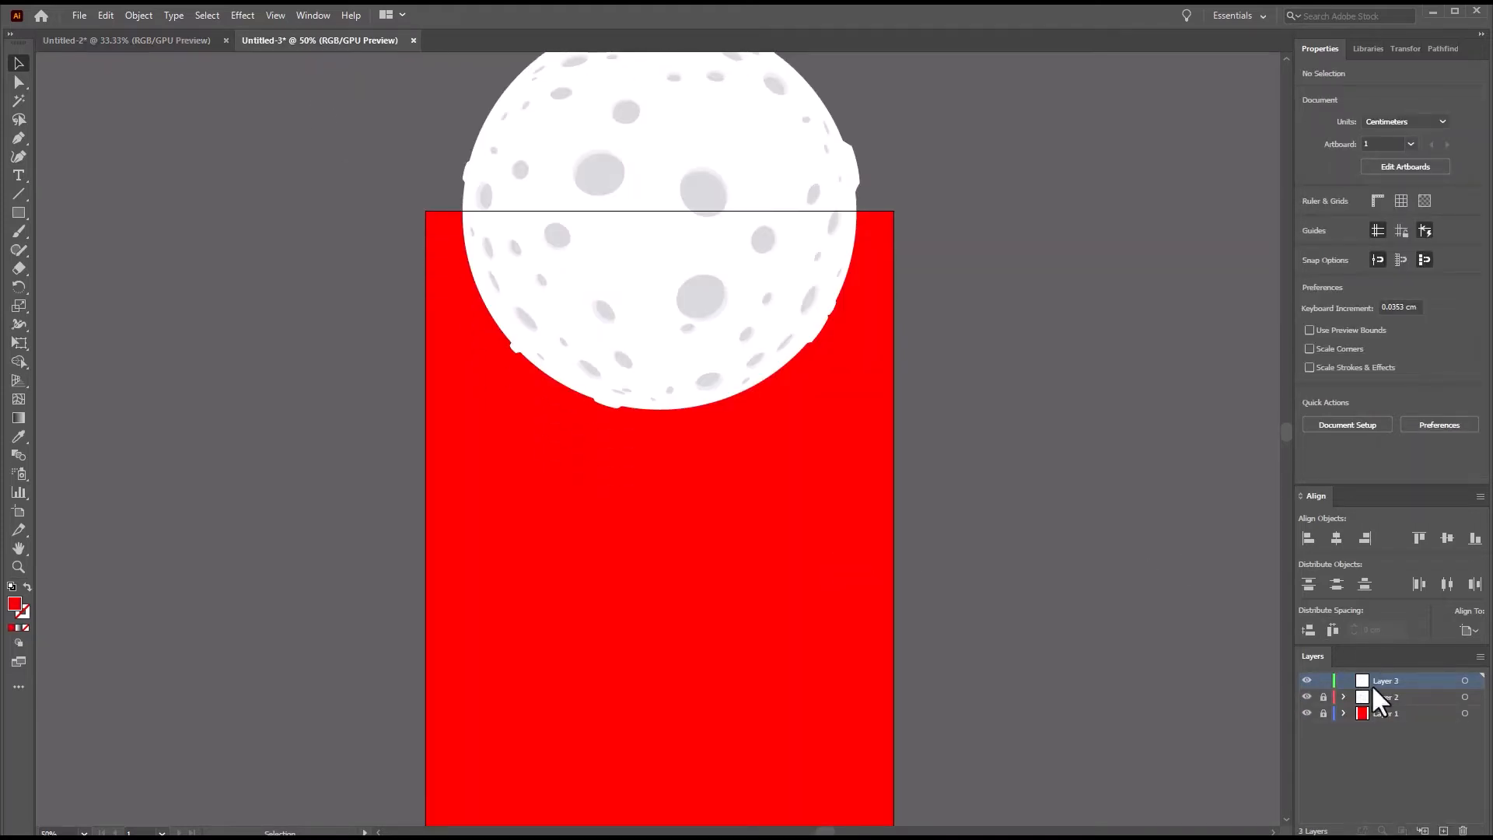
key("ctrl+v")
Enlarge the graveyard silhouette to about 47 cm wide and place it across the artboard's lower part, with the tree near the right edge.
scroll(1042, 566, "down", 6)
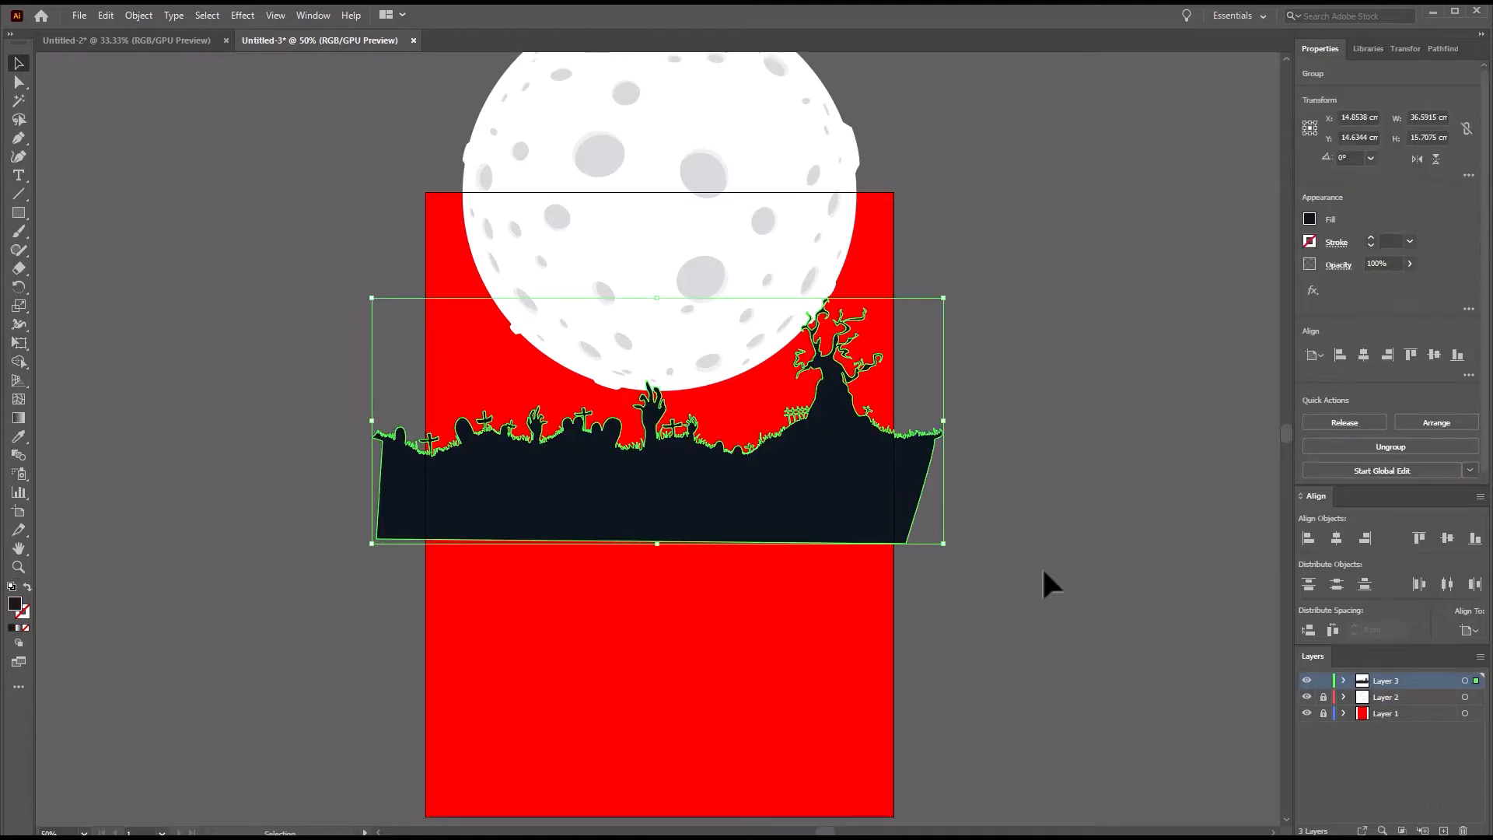
left_click_drag(790, 295, 800, 513)
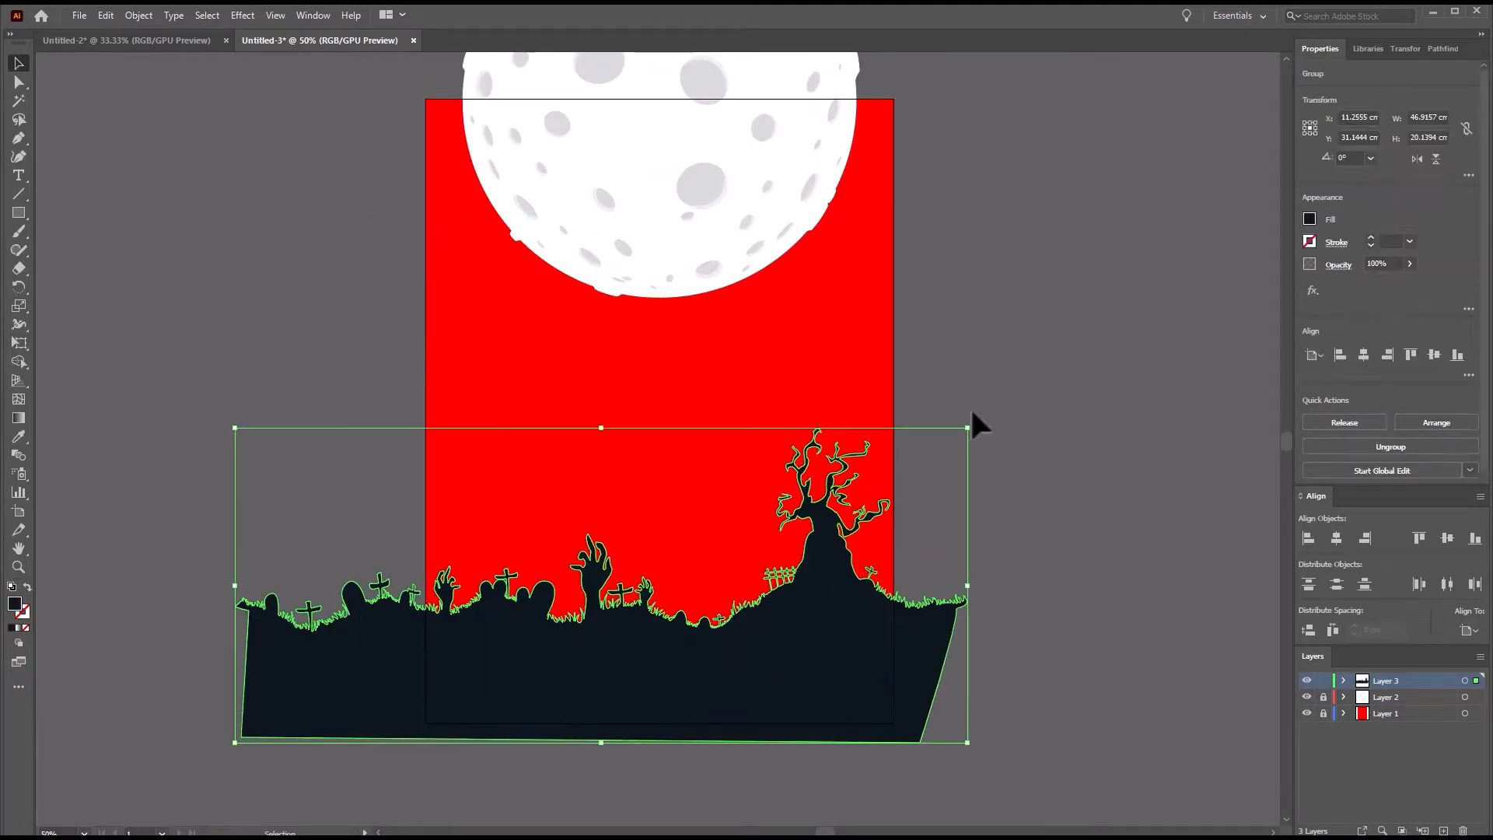
scroll(1004, 529, "up", 2)
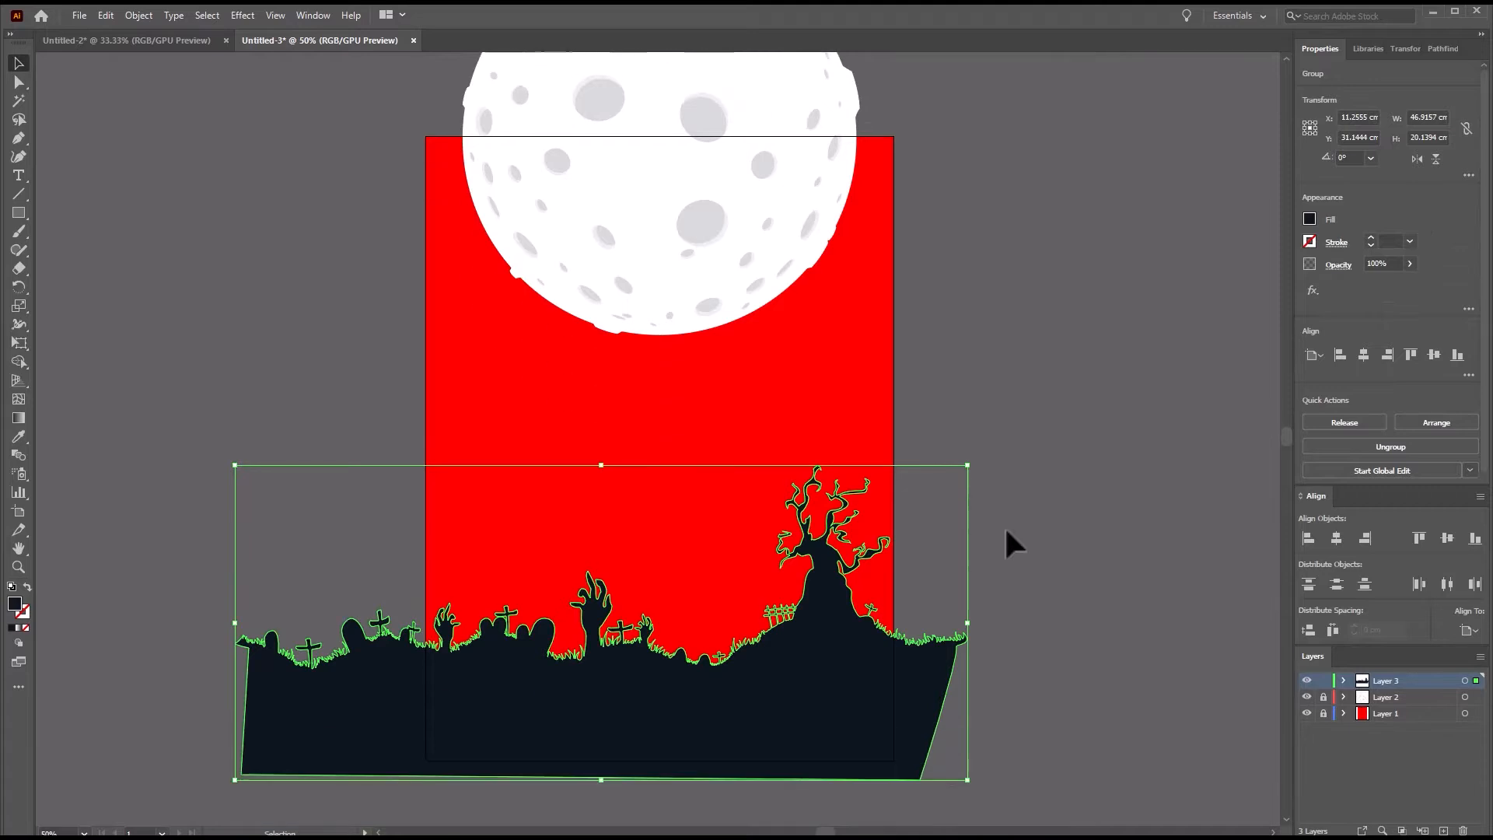
left_click(1005, 532)
scroll(815, 610, "down", 3)
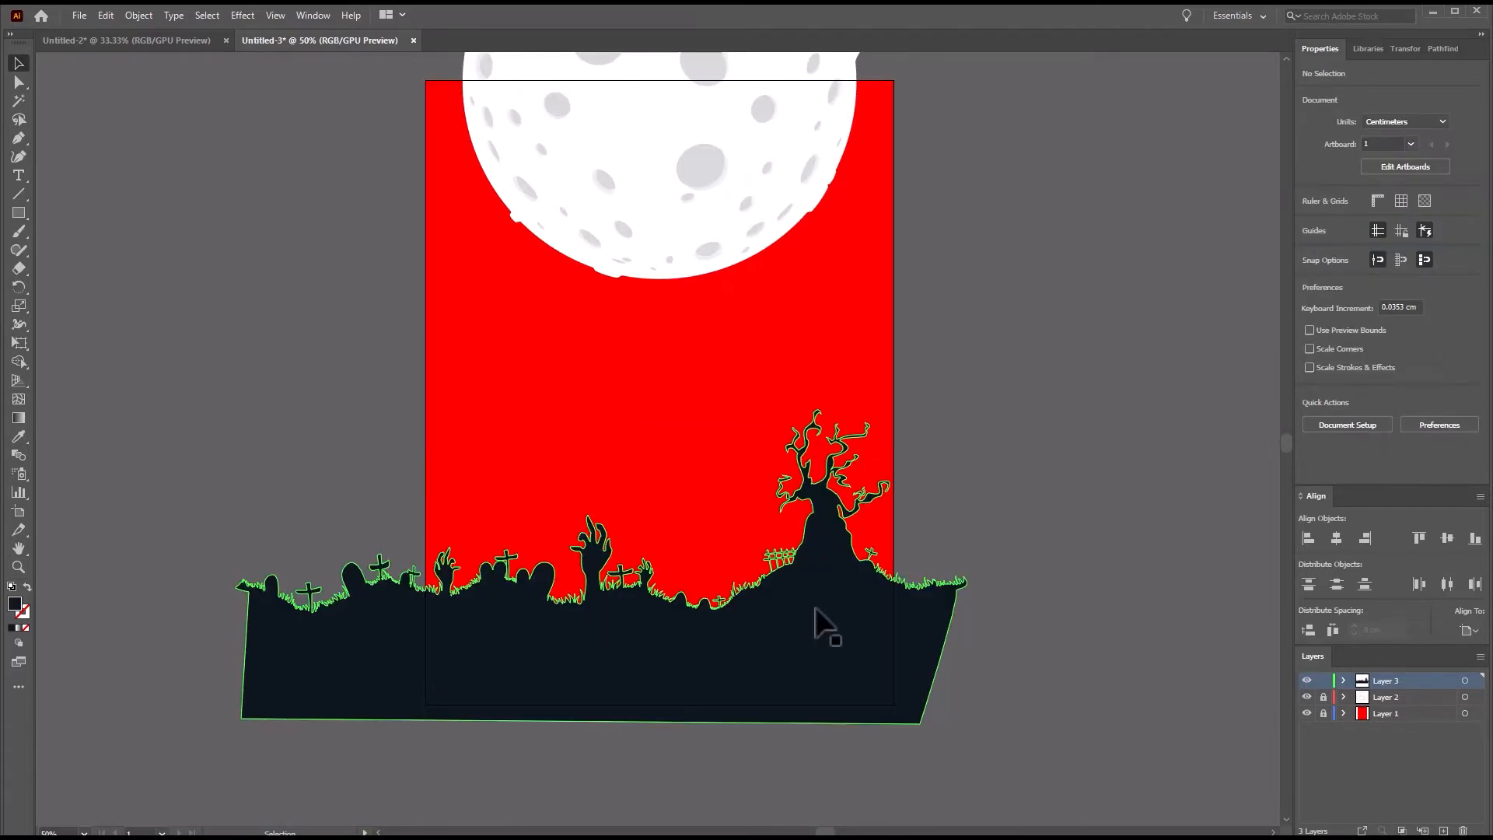
left_click(815, 611)
left_click(1309, 219)
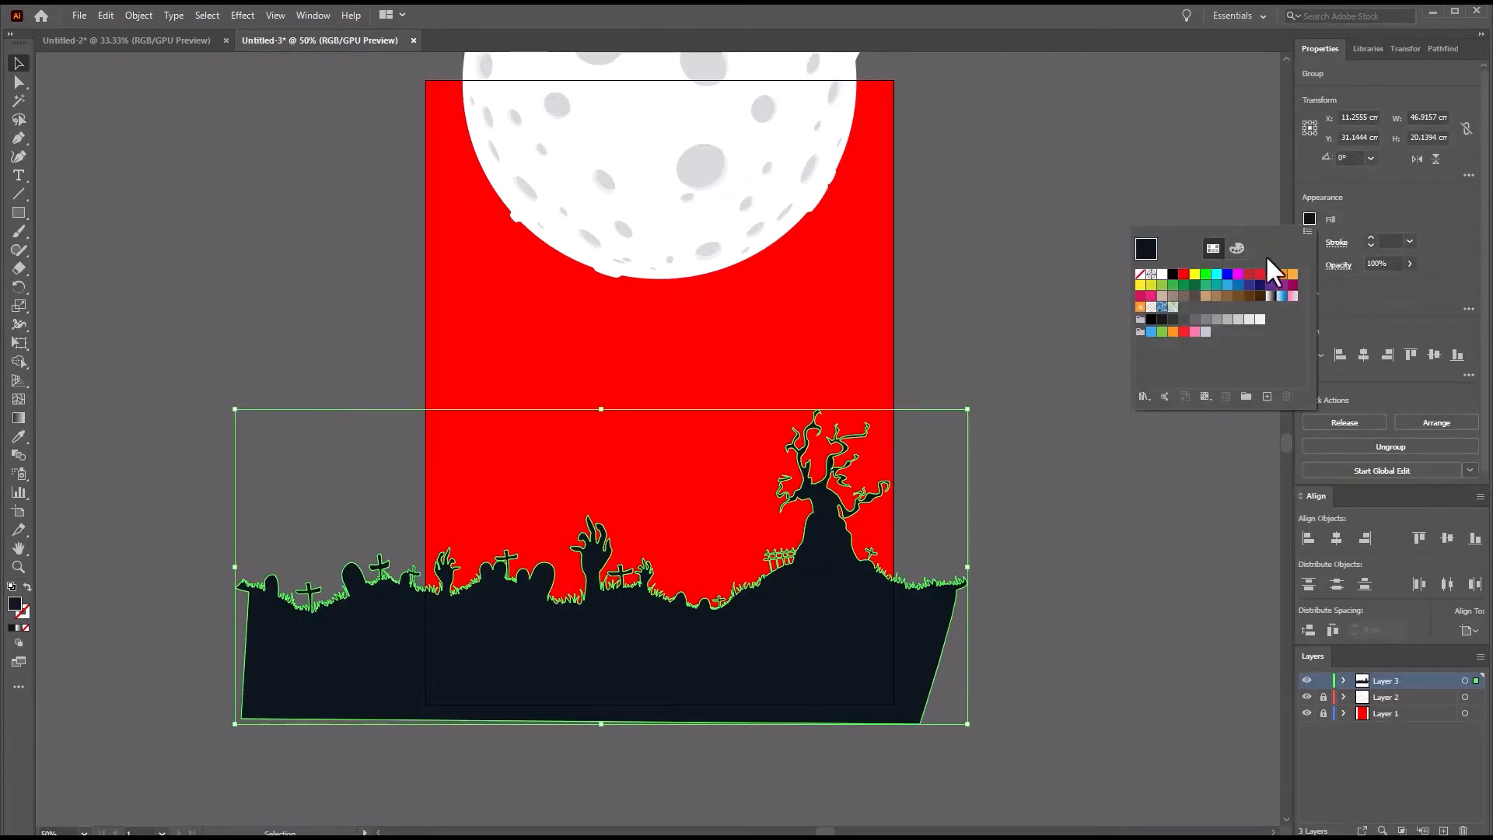
left_click(1159, 204)
left_click(1159, 203)
left_click(786, 621)
left_click(960, 520)
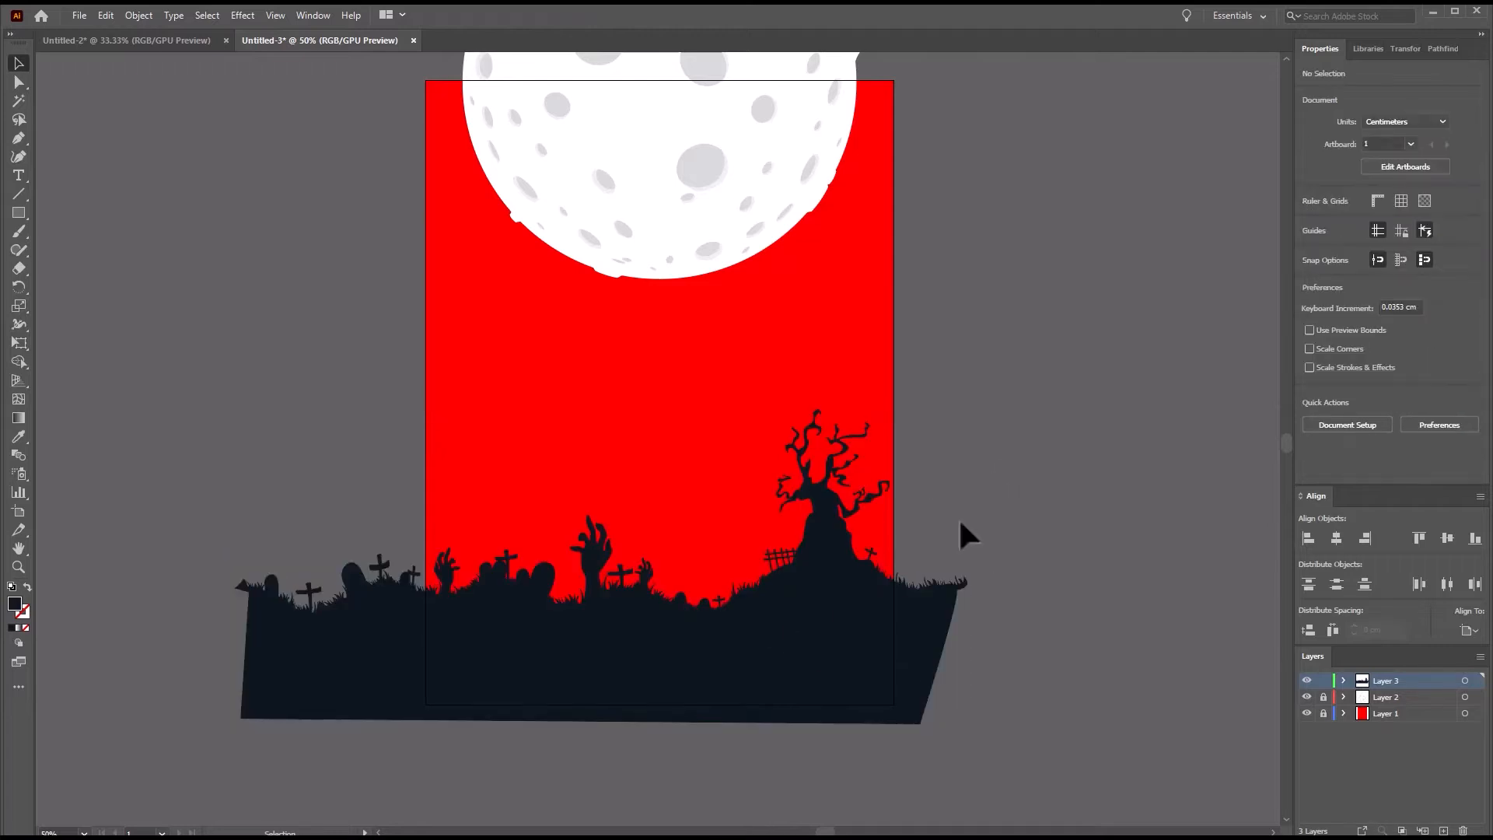
left_click(745, 639)
left_click(1030, 368)
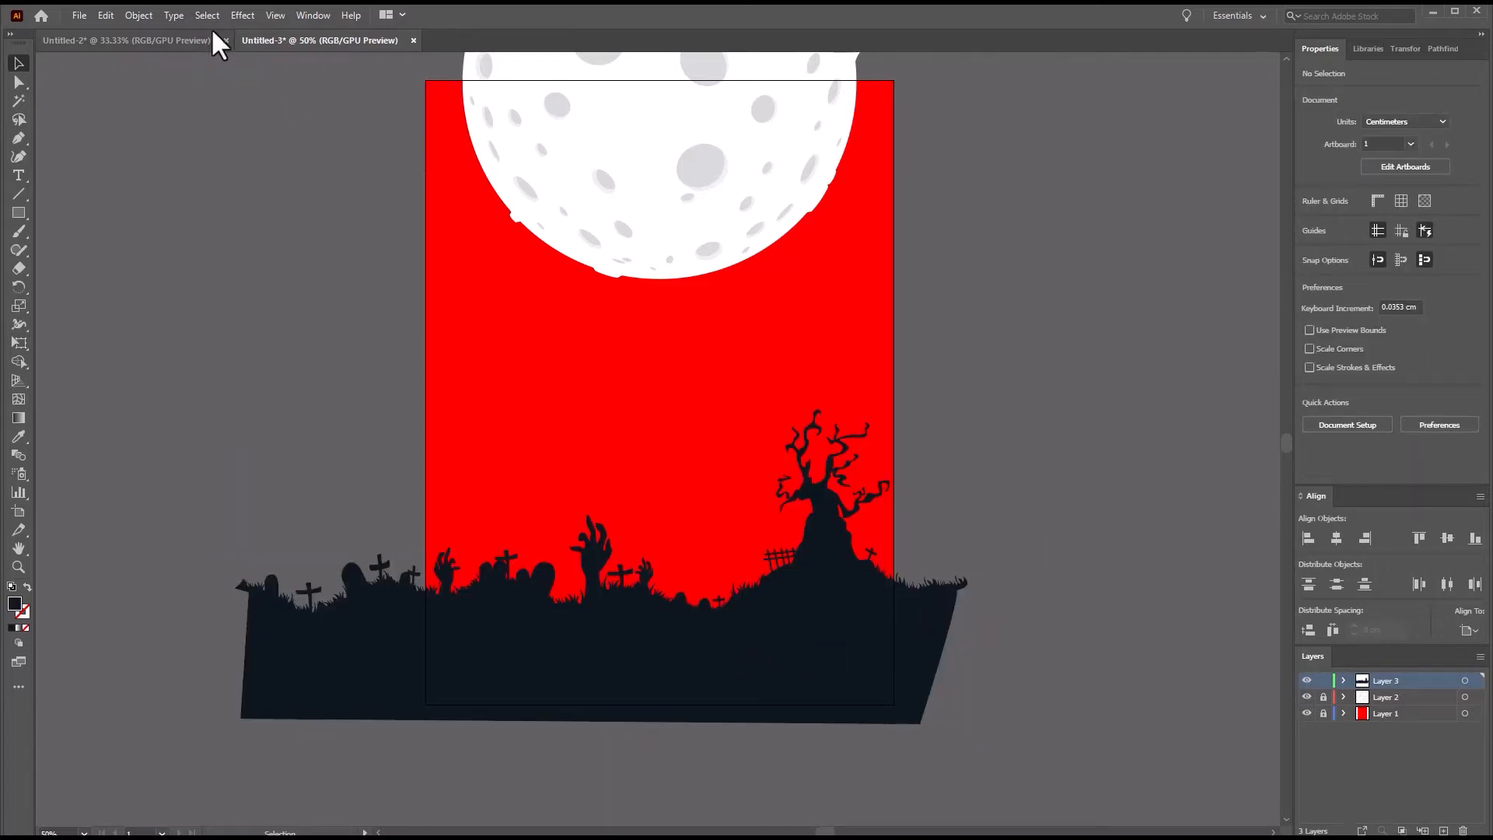
Copy the pale yellow grinning face from Untitled-2 and paste it into Untitled-3.
left_click(187, 40)
left_click(564, 365)
key("ctrl+c")
left_click(320, 40)
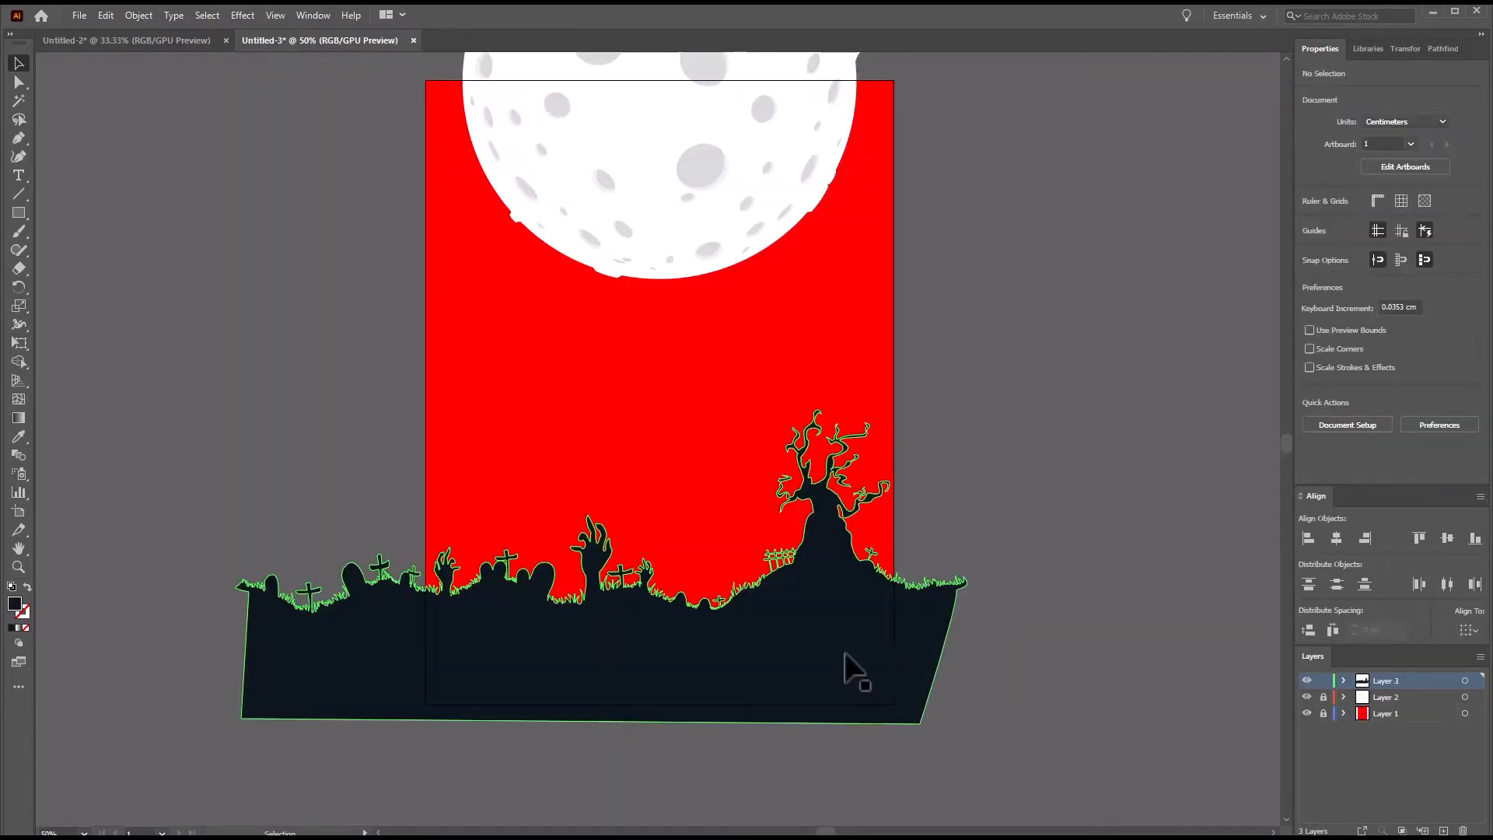
scroll(855, 670, "up", 1)
key("ctrl+v")
Scale the grinning face down to about 2 x 2.1 cm and center it on the tree trunk.
left_click_drag(675, 475, 824, 490)
scroll(891, 493, "up", 2)
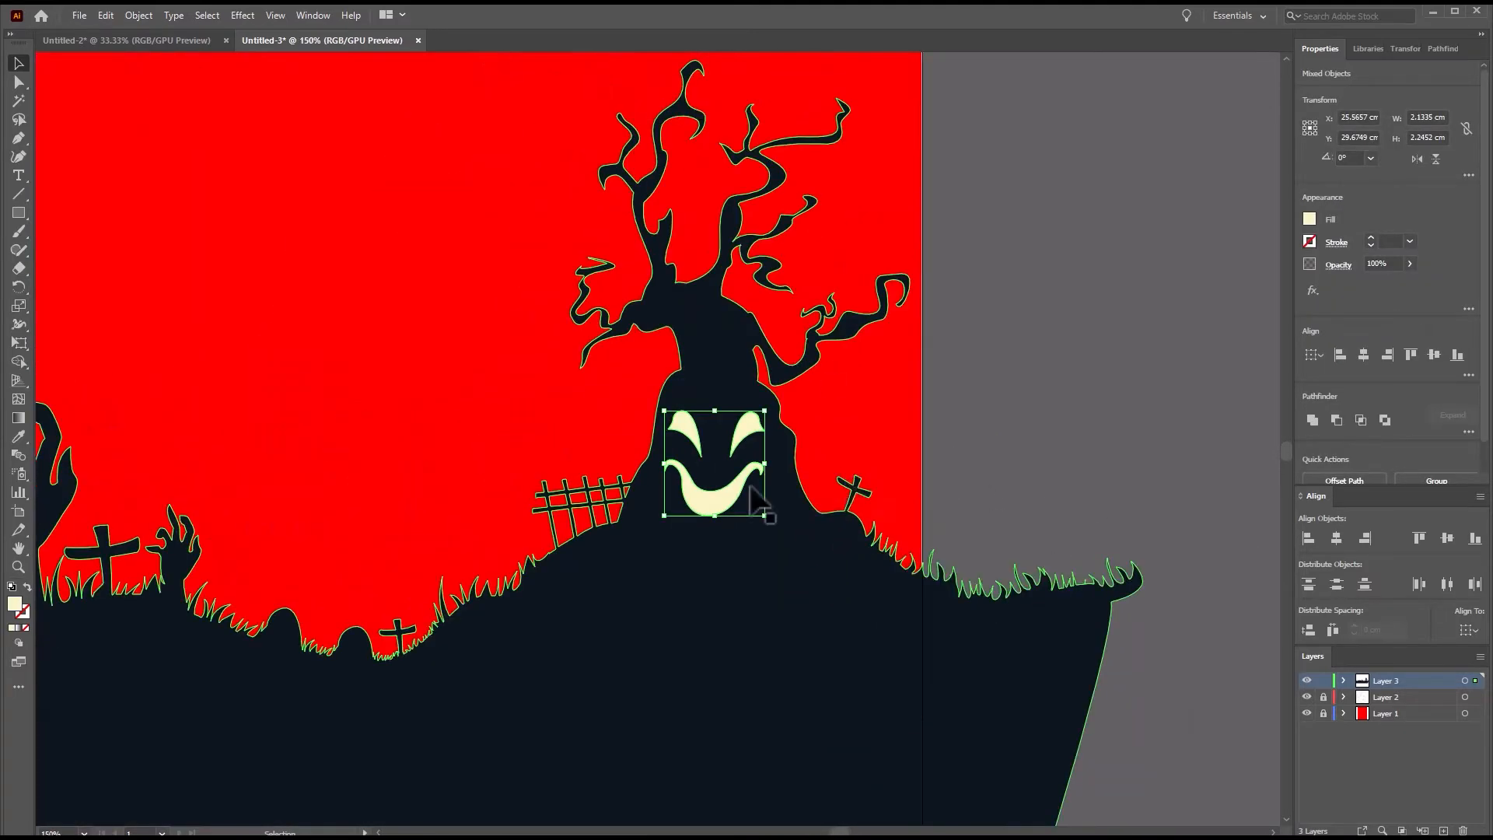
left_click_drag(742, 433, 746, 422)
left_click_drag(769, 505, 765, 501)
left_click_drag(737, 474, 737, 468)
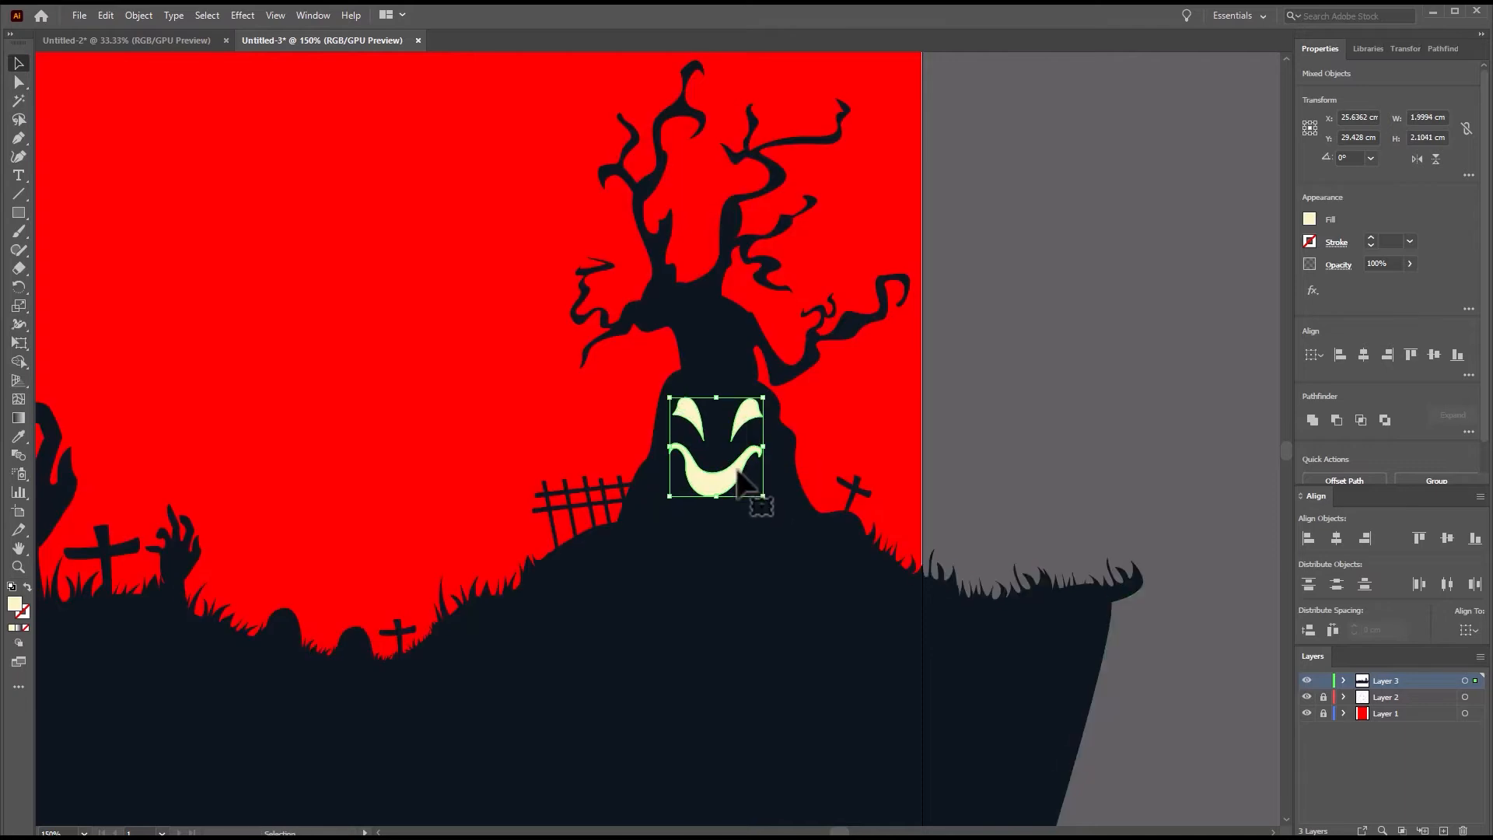
Copy the small bat from Untitled-2 into Untitled-3, then rotate, scale and place it over the artboard's upper-left corner, about 7.4 cm wide.
key("ctrl+Tab")
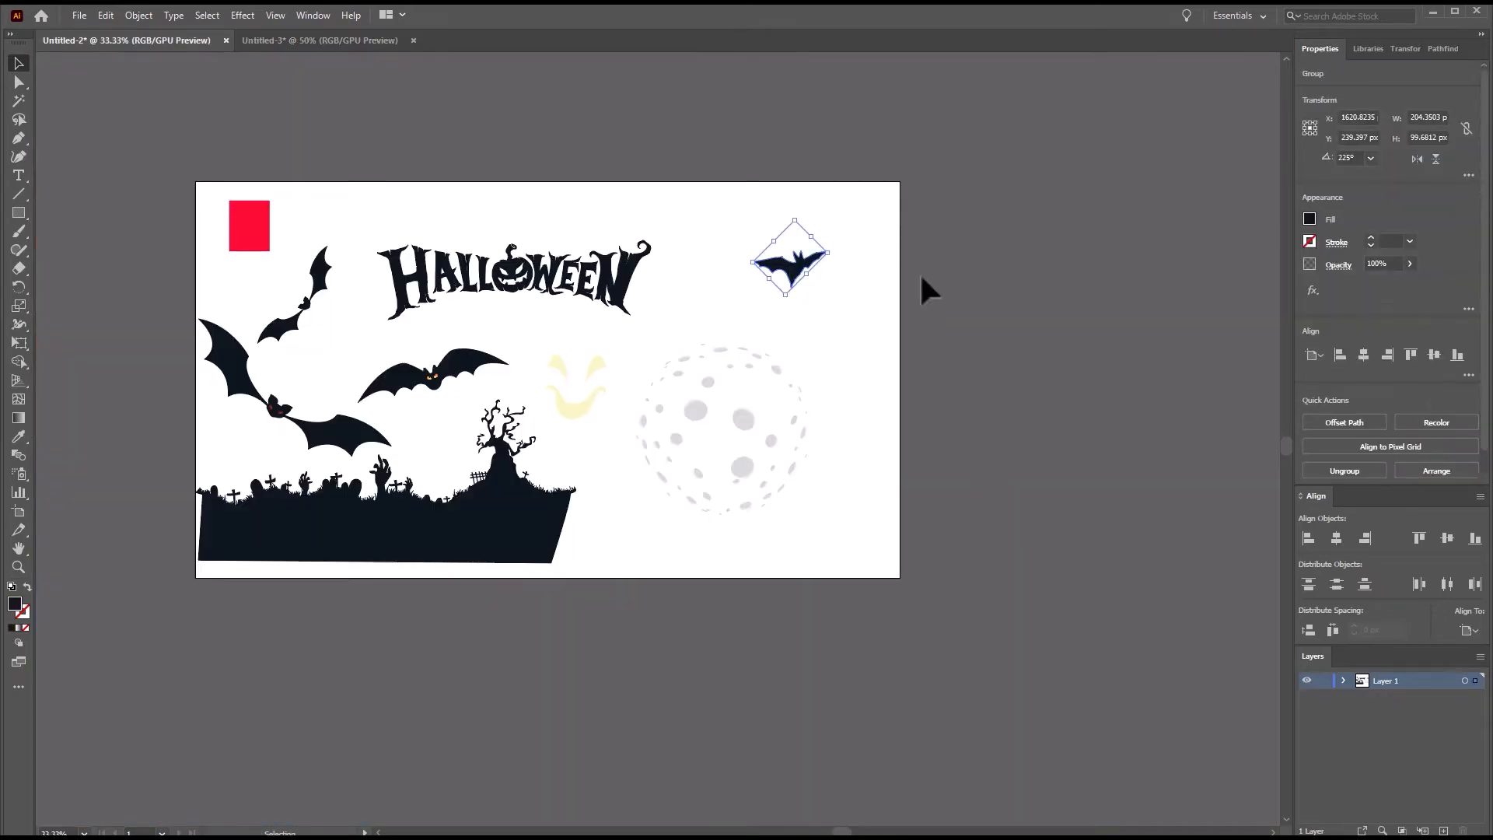
left_click(349, 40)
key("ctrl+v")
left_click_drag(720, 417, 564, 345)
left_click_drag(522, 289, 498, 154)
scroll(697, 468, "down", 1)
left_click_drag(550, 266, 597, 190)
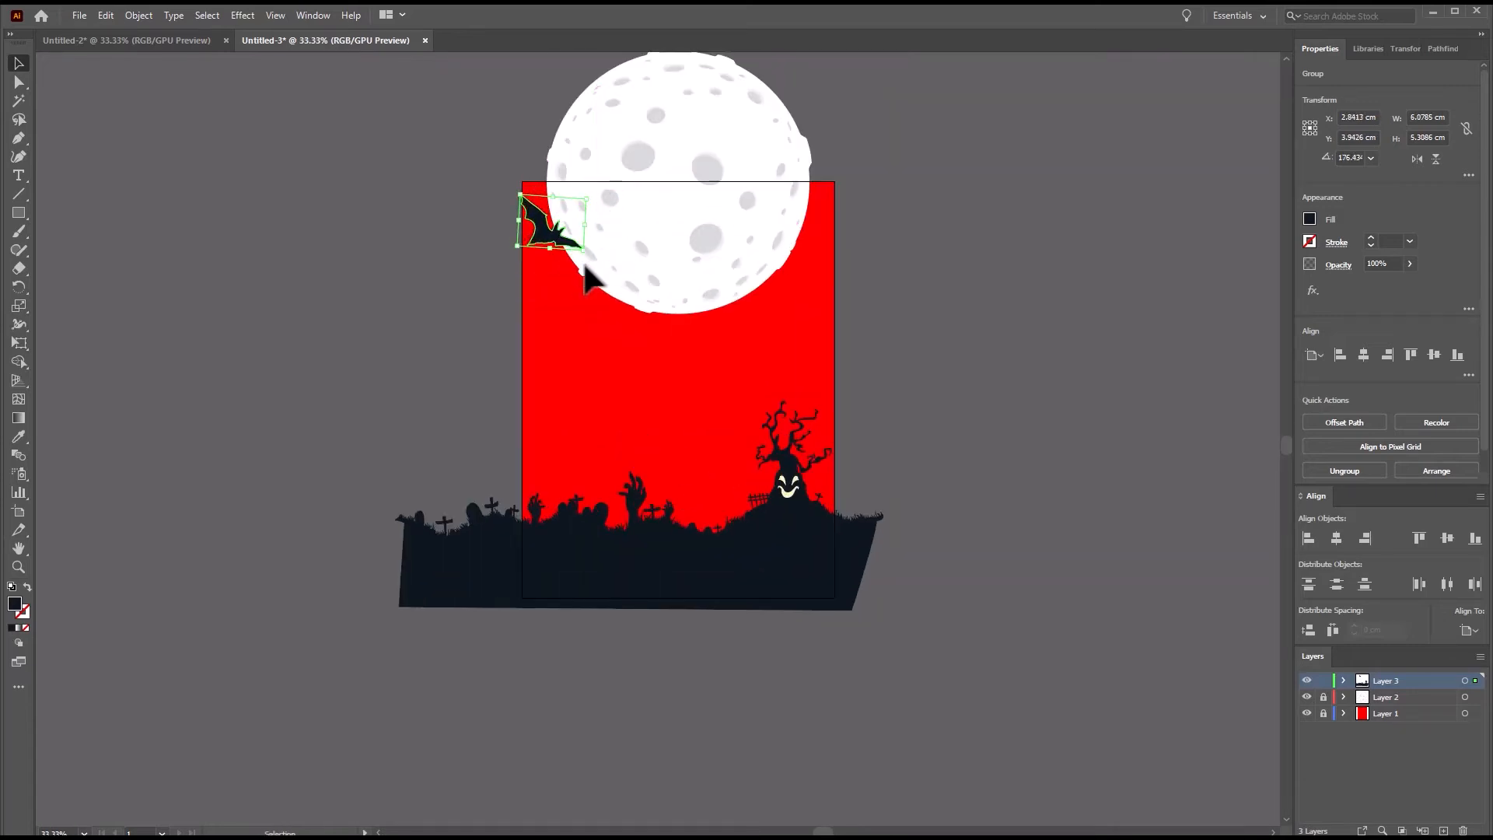
left_click(976, 373)
Copy the large diagonal bat from Untitled-2 and paste it on a new top layer in Untitled-3.
left_click(175, 45)
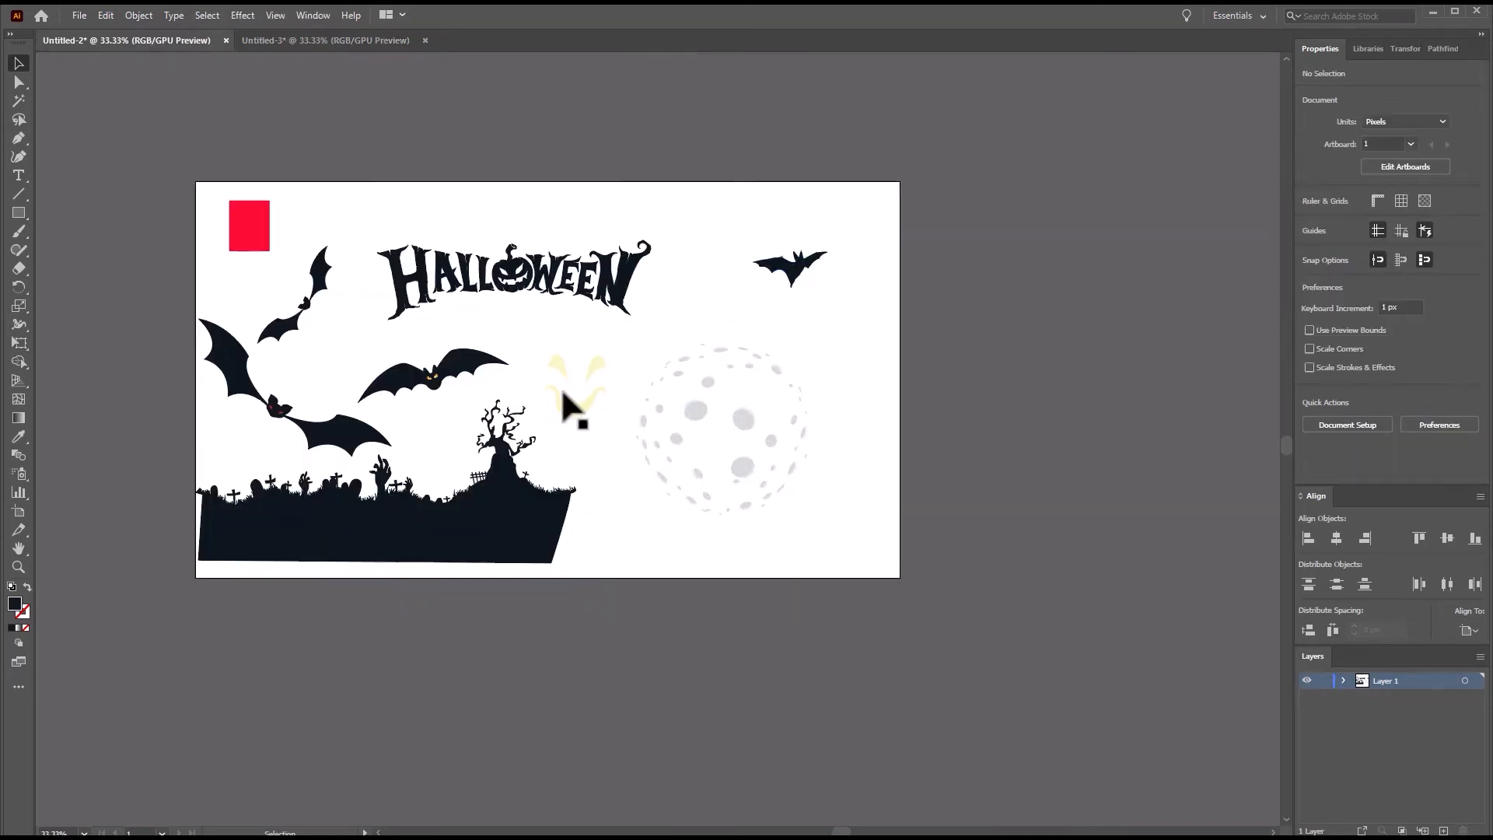
left_click(490, 387)
left_click(322, 443)
key("a")
key("v")
key("ctrl+Tab")
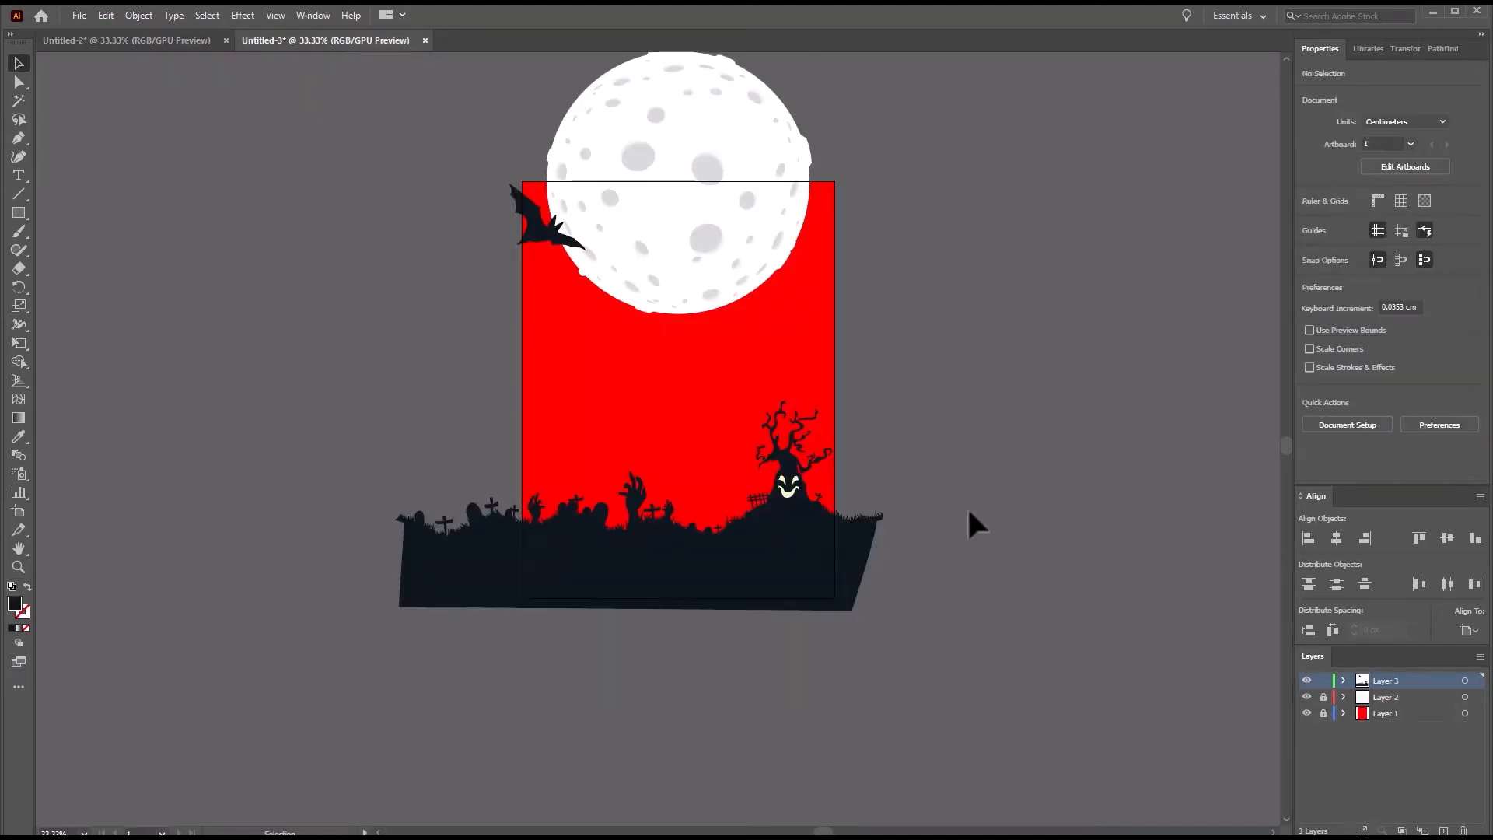
left_click(1443, 830)
key("ctrl+v")
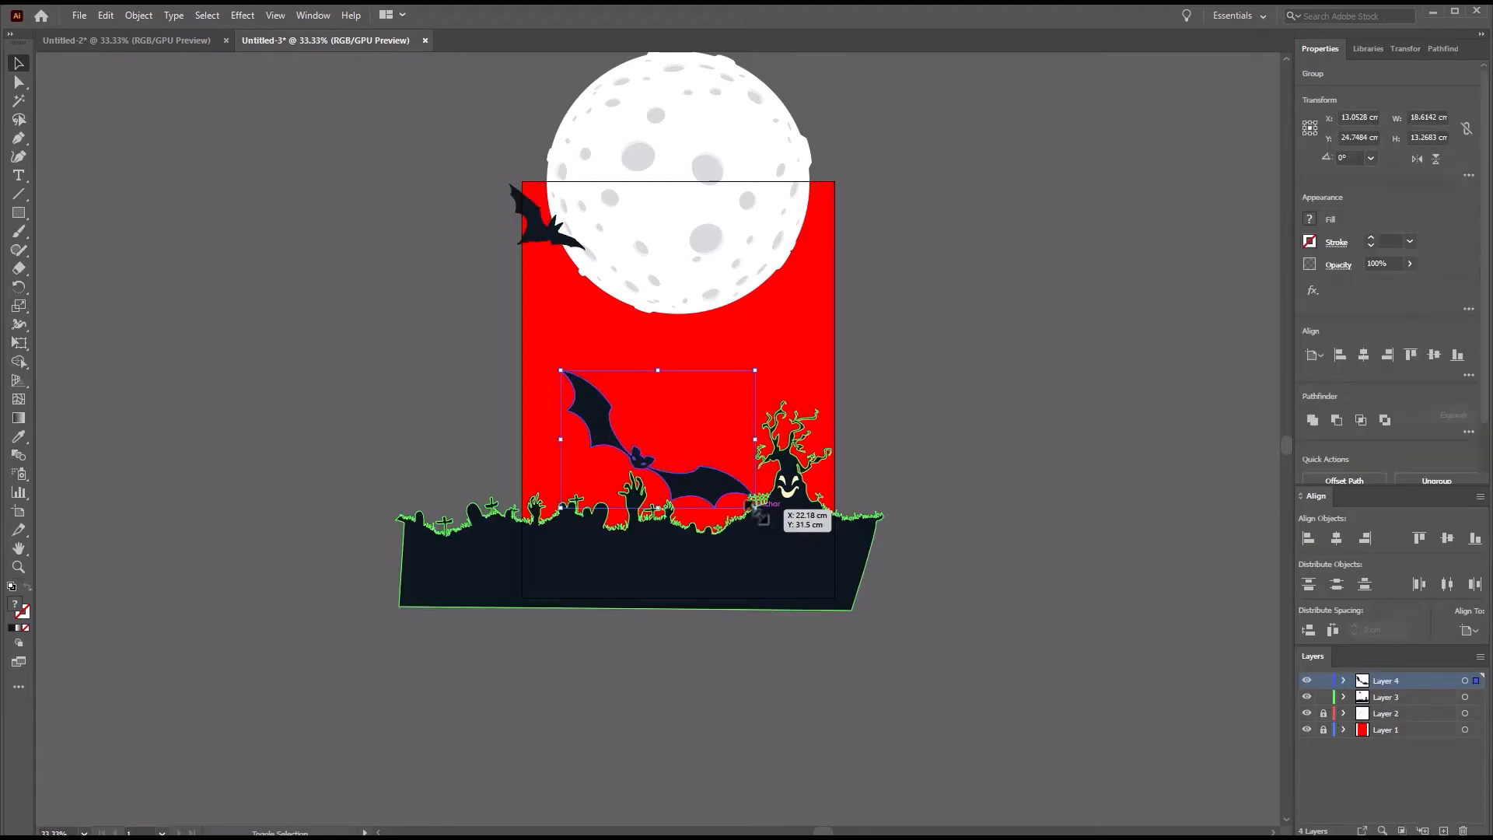
Shrink and rotate the large bat, placing it over the moon's lower-right edge beside the artboard's right side.
left_click_drag(754, 507, 677, 453)
left_click_drag(608, 423, 741, 312)
left_click_drag(821, 258, 780, 227)
left_click_drag(753, 317, 767, 295)
left_click(984, 359)
Move the small bat from Layer 3 to Layer 4 and position it beside the moon's lower-left edge.
left_click(544, 230)
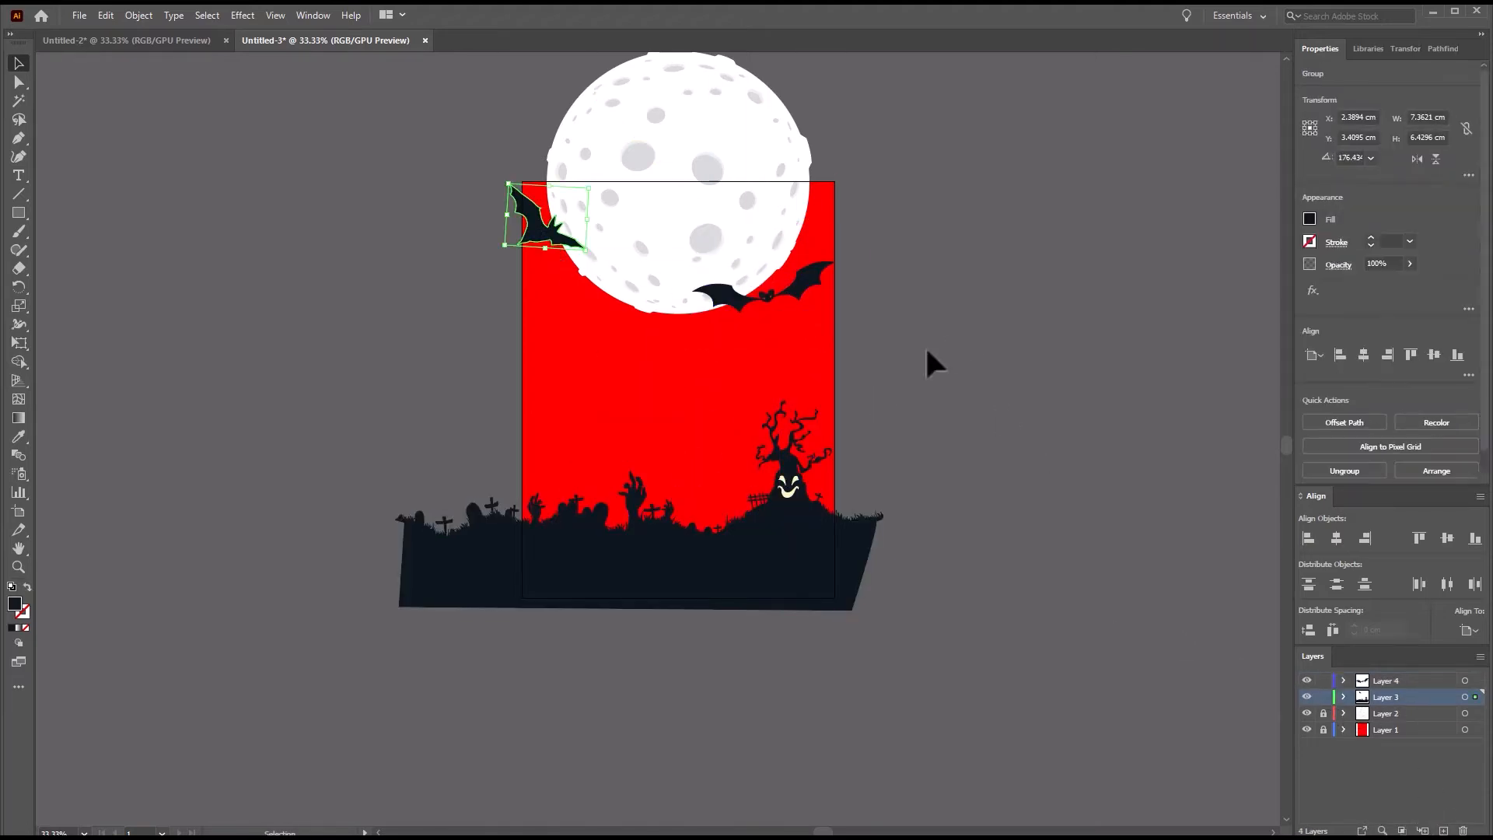
key("ctrl+x")
left_click(1362, 682)
key("ctrl+v")
left_click_drag(661, 450, 574, 311)
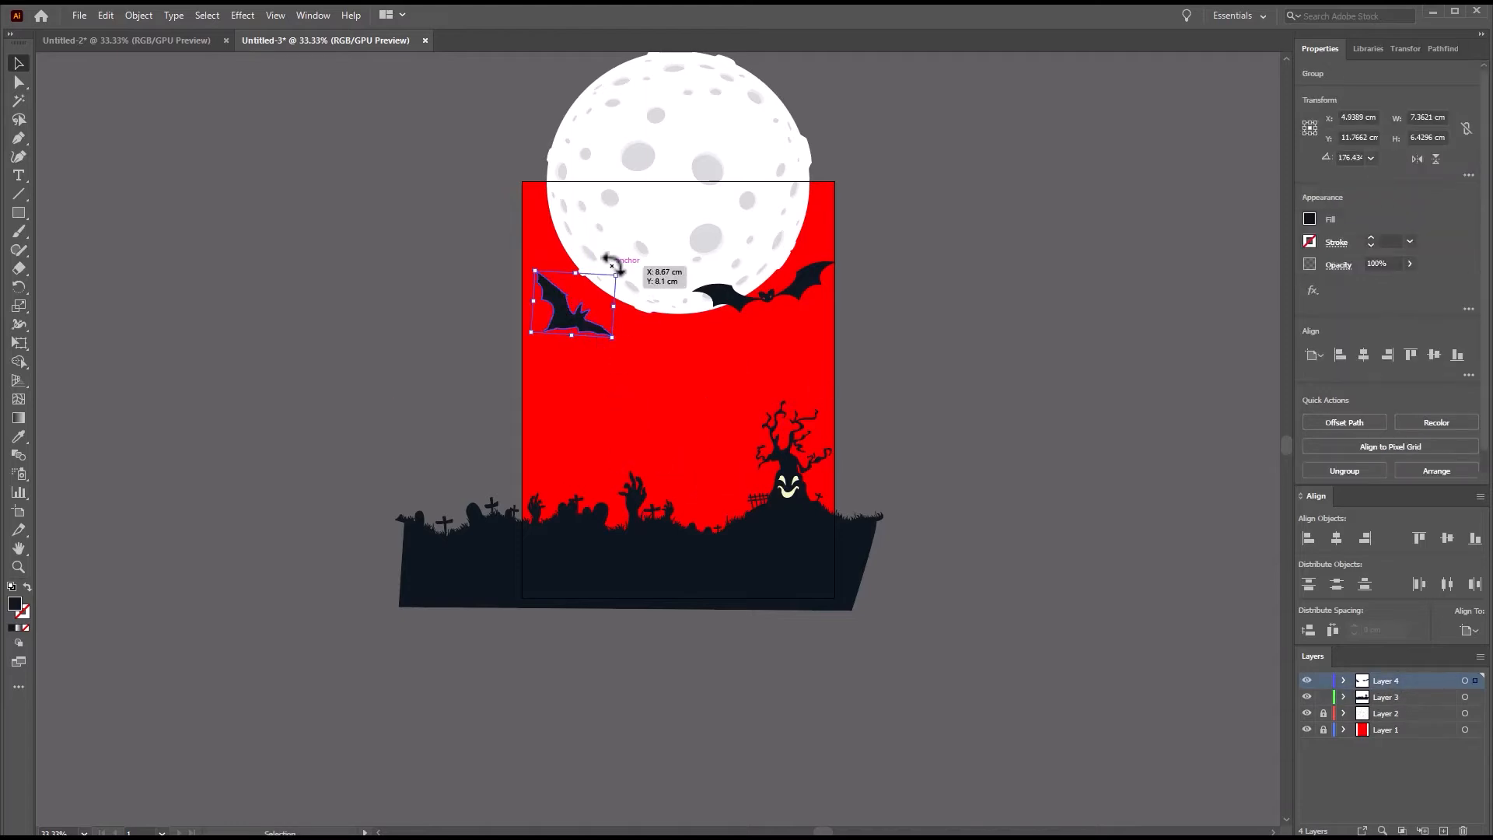
Rotate and shrink the small bat to about 6.2 cm wide, placing it over the moon's left edge.
left_click_drag(612, 265, 586, 249)
left_click_drag(608, 309, 596, 247)
left_click_drag(571, 254, 566, 248)
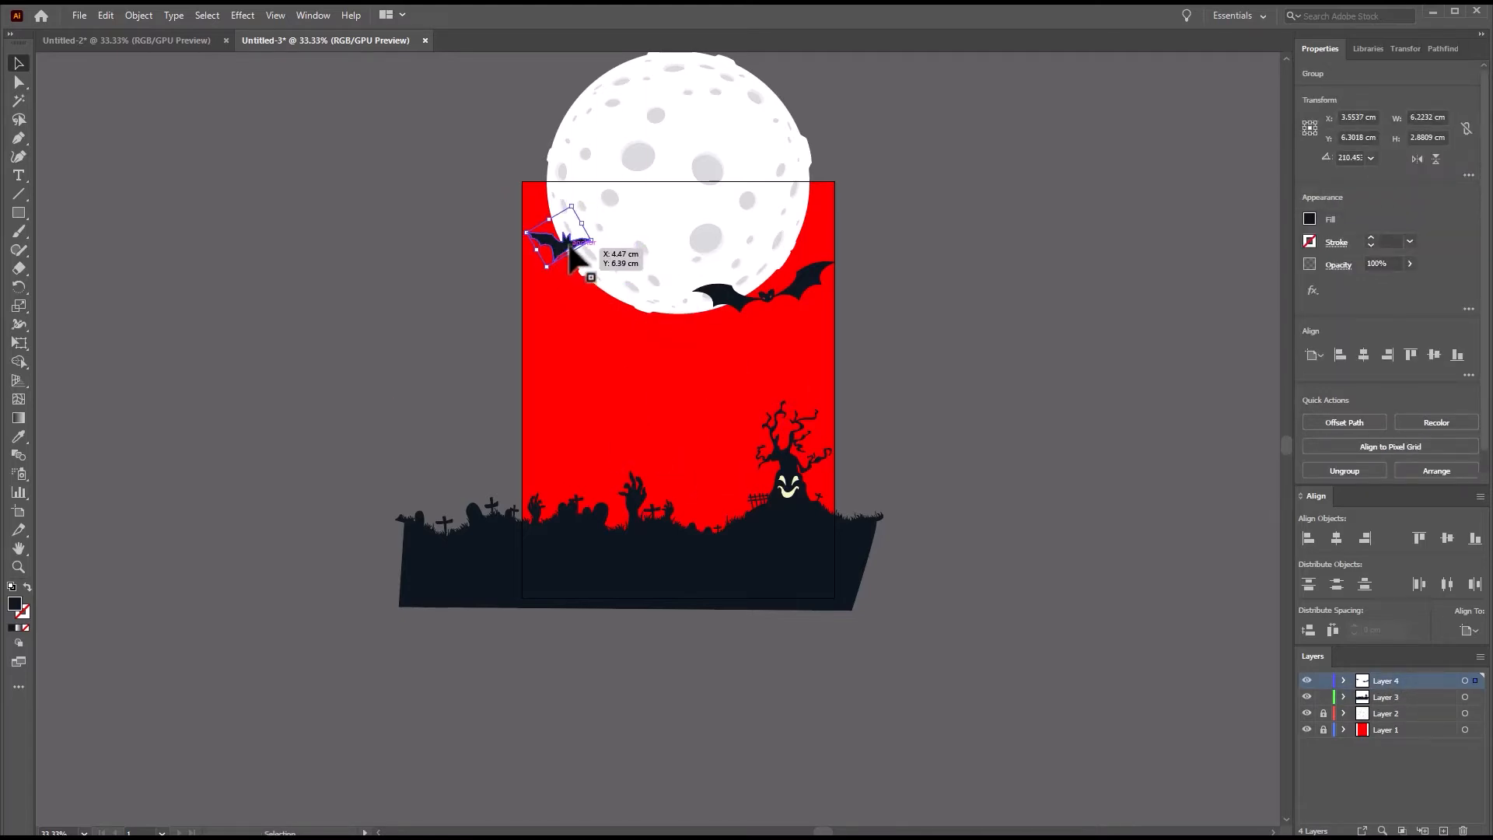
Add two smaller copies of the bat beside it at the moon's lower-left edge, the tiniest about 0.6 cm wide.
mouse_move(576, 261)
left_mouse_down()
mouse_move(578, 315)
mouse_move(597, 284)
mouse_move(572, 268)
mouse_move(562, 299)
mouse_move(551, 276)
left_mouse_up()
left_click(927, 436)
scroll(926, 435, "up", 5)
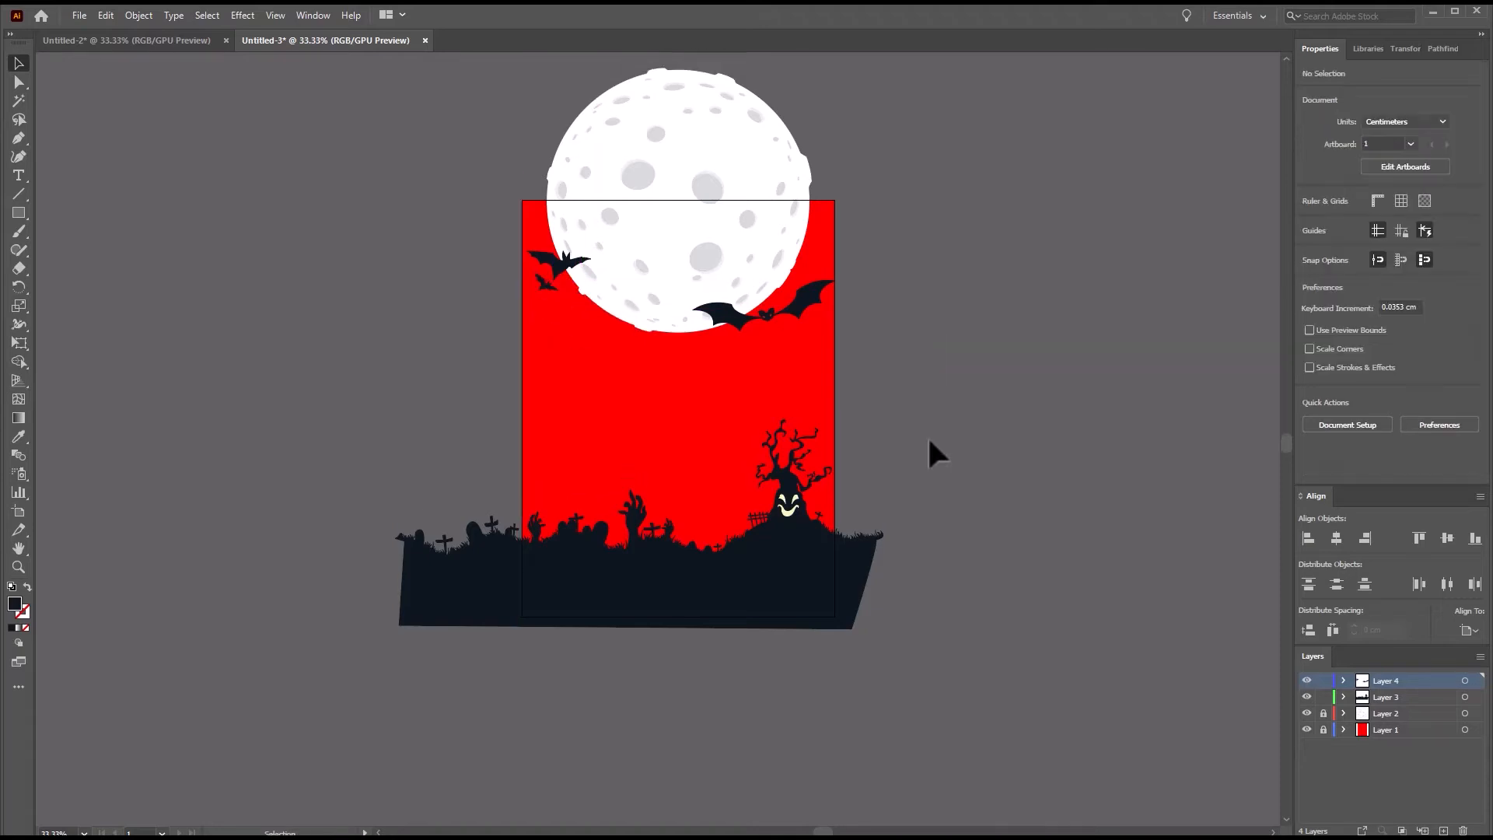
scroll(620, 252, "up", 7)
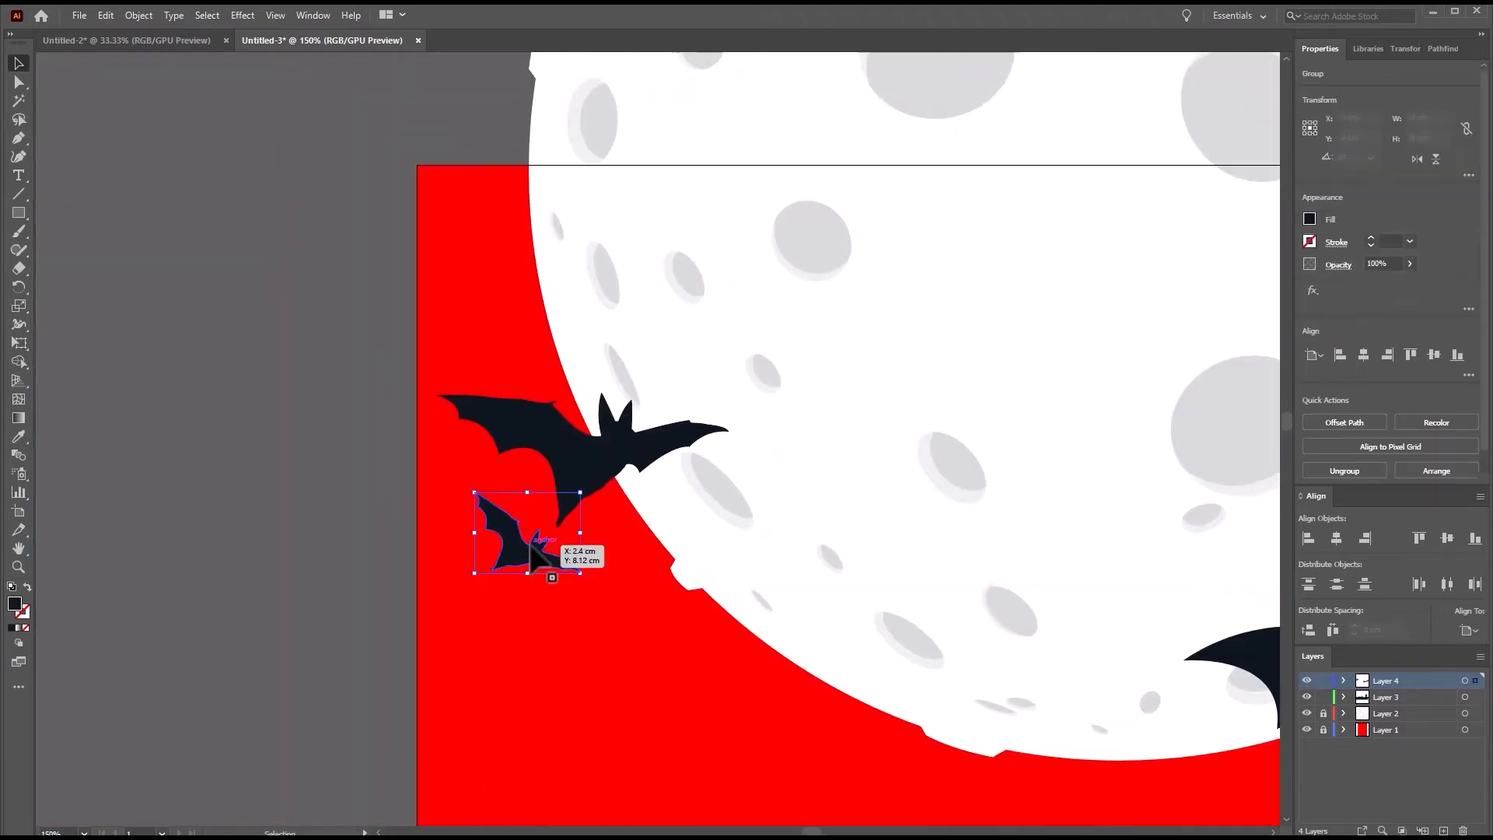
left_click_drag(533, 534, 667, 517)
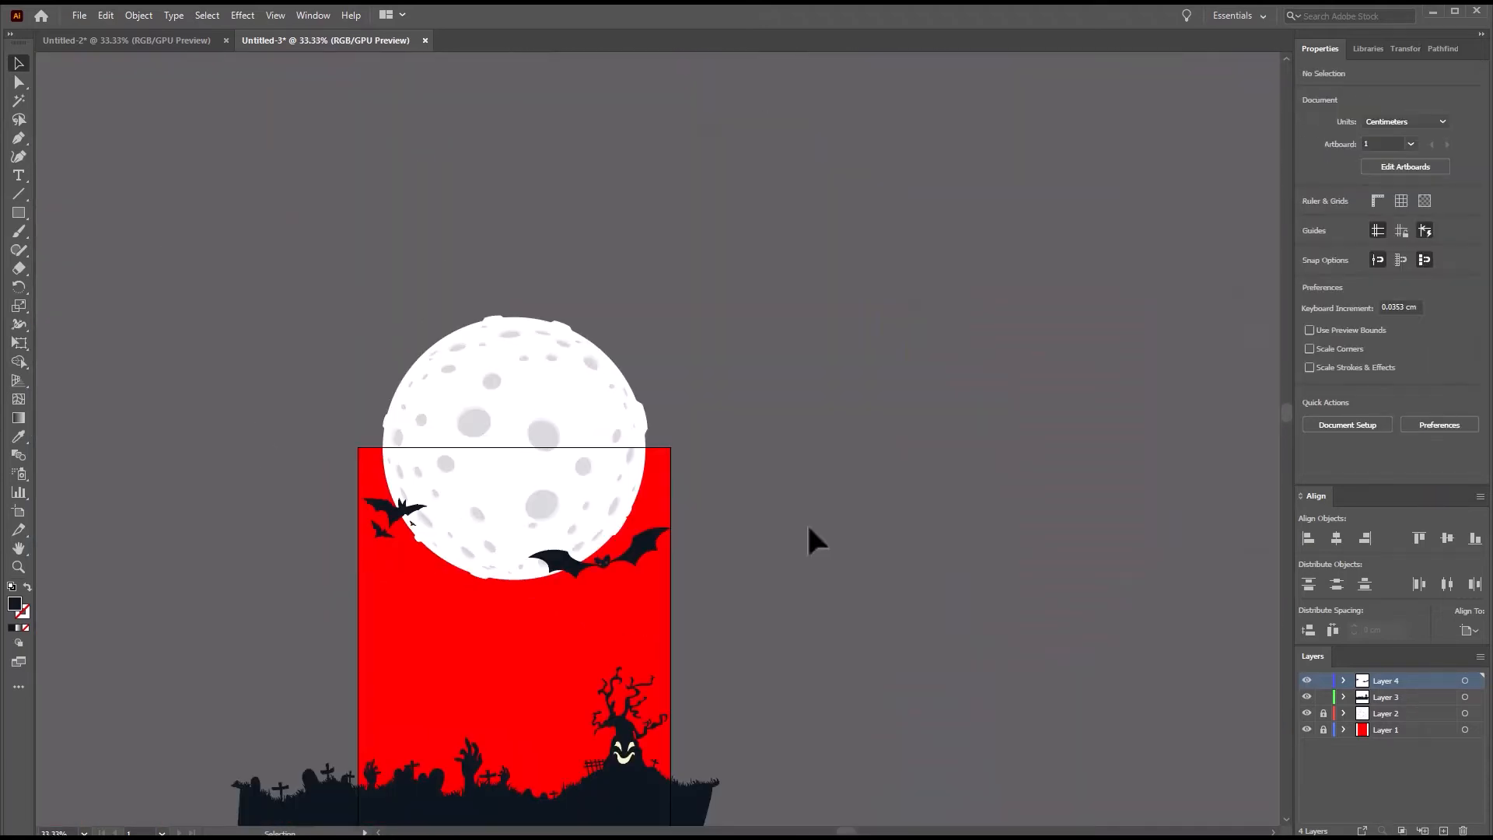
Copy the spread-winged bat with orange eyes from Untitled-2 and paste it into Untitled-3.
left_click(128, 40)
left_click(438, 370)
key("ctrl+c")
left_click(334, 41)
scroll(575, 665, "up", 2)
left_click_drag(574, 664, 490, 391)
key("ctrl+v")
left_click(632, 525)
Rotate and scale the orange-eyed bat to about 9.3 cm wide, placing it above the left side of the graveyard.
scroll(632, 524, "down", 1)
scroll(536, 424, "up", 1)
left_click_drag(528, 330, 563, 320)
left_click_drag(711, 374, 631, 344)
left_click_drag(535, 315, 401, 361)
left_click_drag(481, 324, 465, 330)
left_click_drag(359, 373, 381, 314)
left_click_drag(491, 269, 471, 238)
left_click_drag(379, 315, 355, 499)
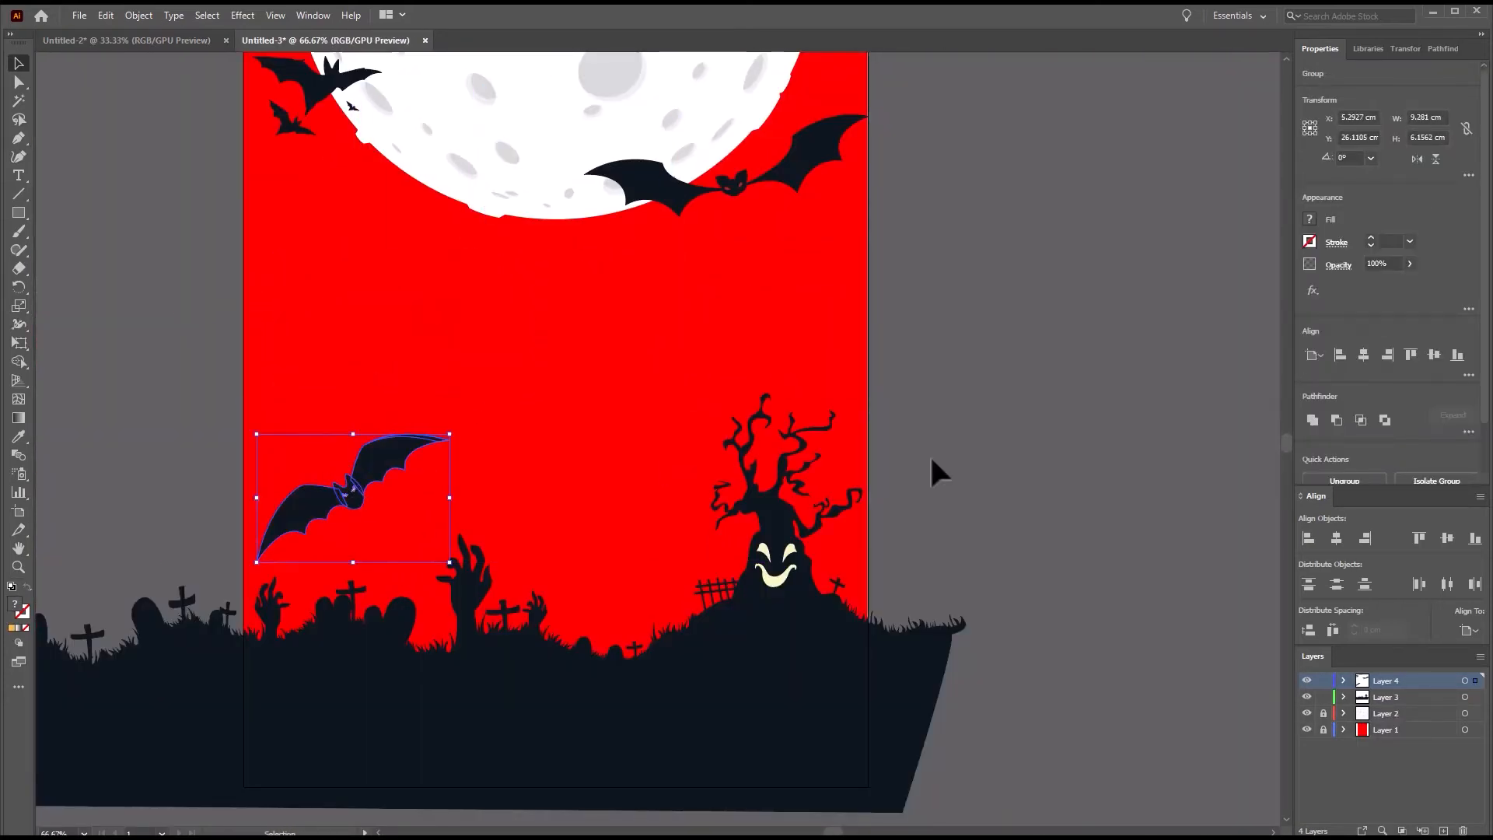
left_click(936, 463)
Duplicate the large bat from the moon's lower-right edge and place a much smaller copy beside the orange-eyed bat.
left_click(728, 189)
left_click_drag(728, 189, 579, 443)
left_click_drag(720, 472, 488, 391)
left_click_drag(475, 381, 430, 493)
left_click(569, 493)
Copy the tiny bat below the orange-eyed bat at about 0.9 cm wide and reflect it across the vertical axis.
left_click_drag(352, 107, 385, 502)
scroll(433, 570, "up", 2)
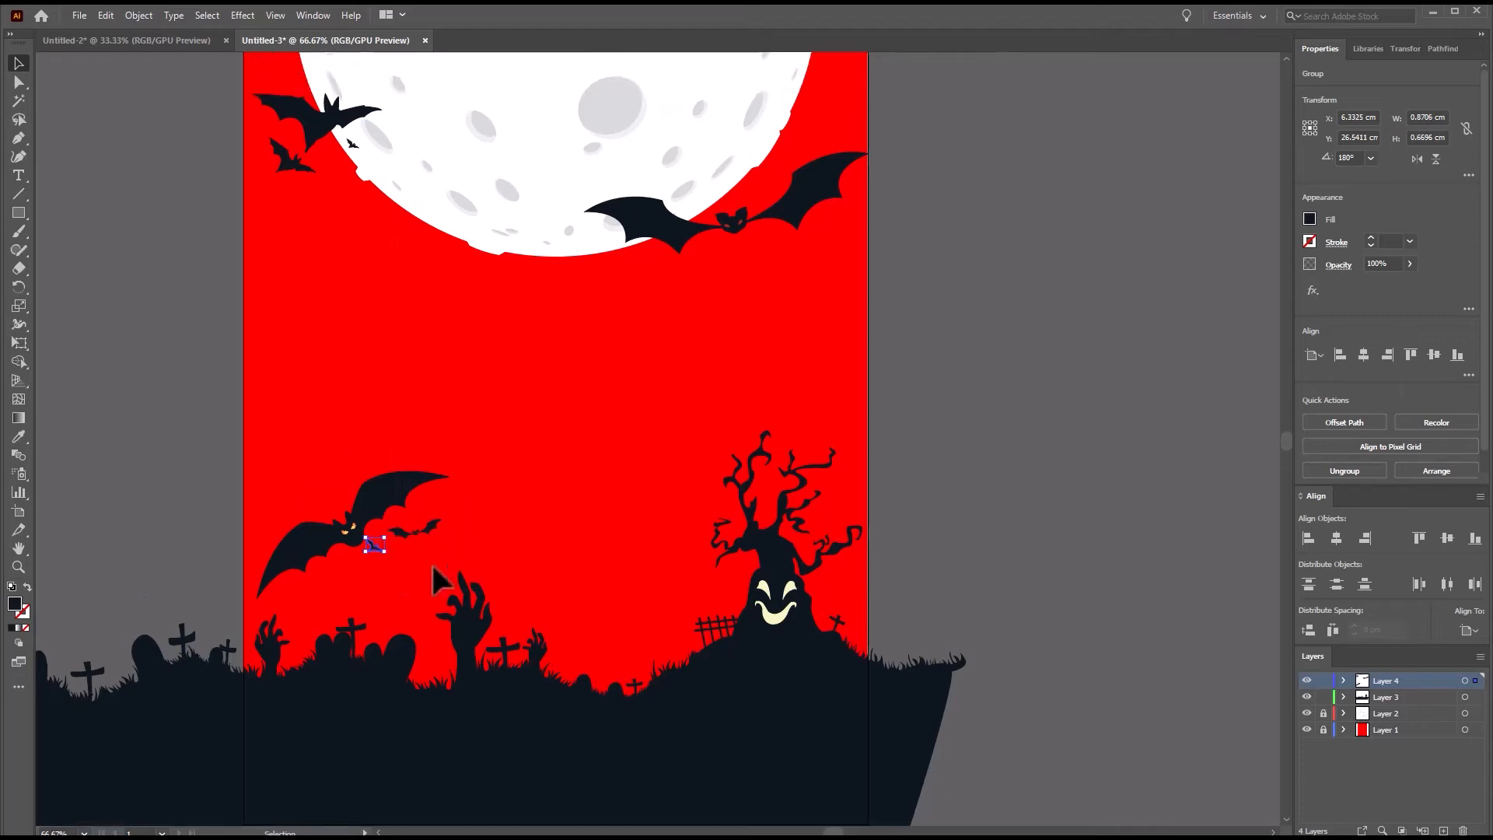
scroll(433, 570, "down", 3)
right_click(374, 490)
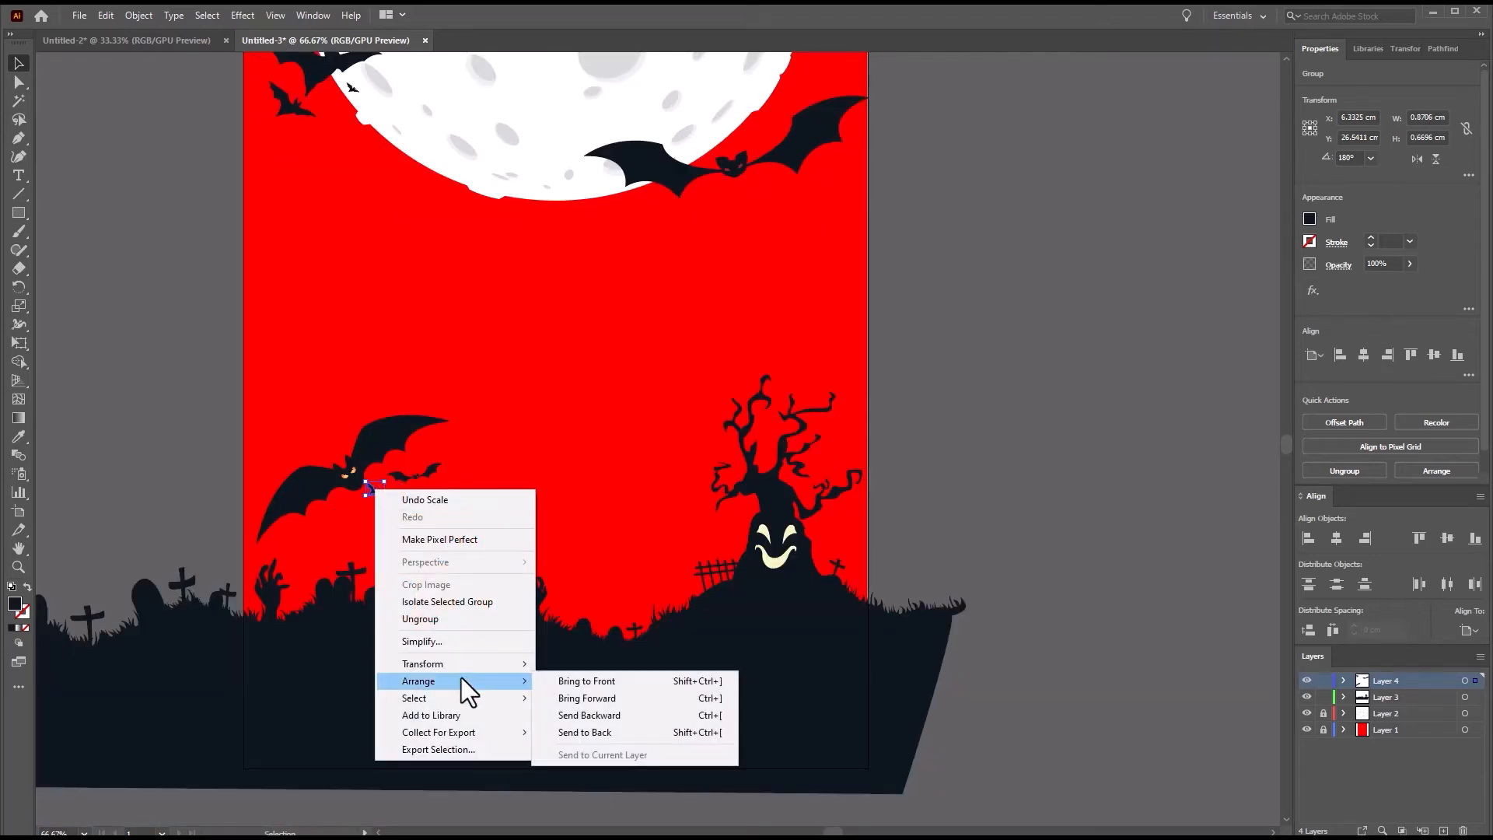
mouse_move(507, 663)
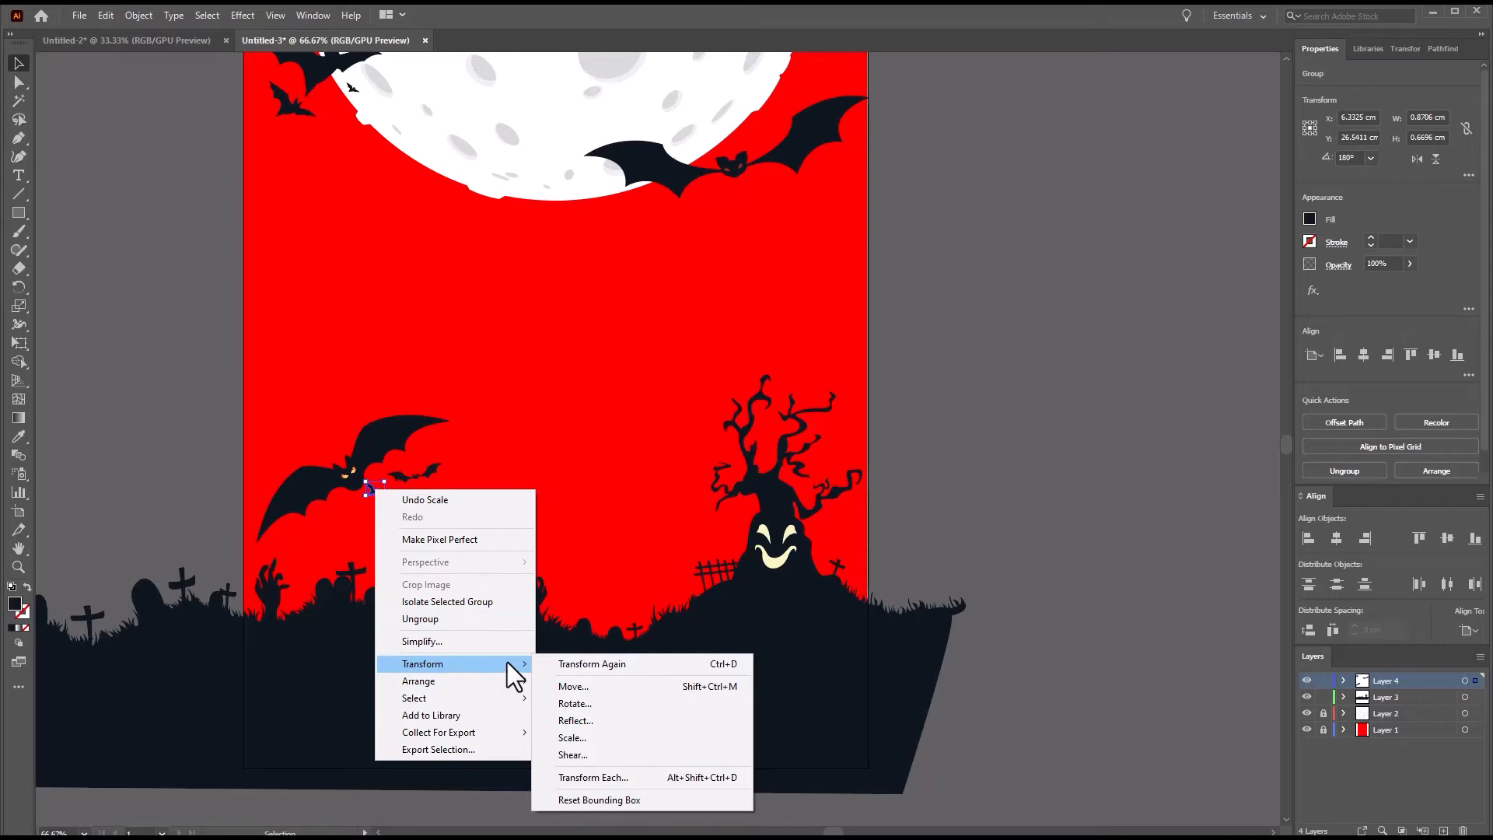
left_click(572, 720)
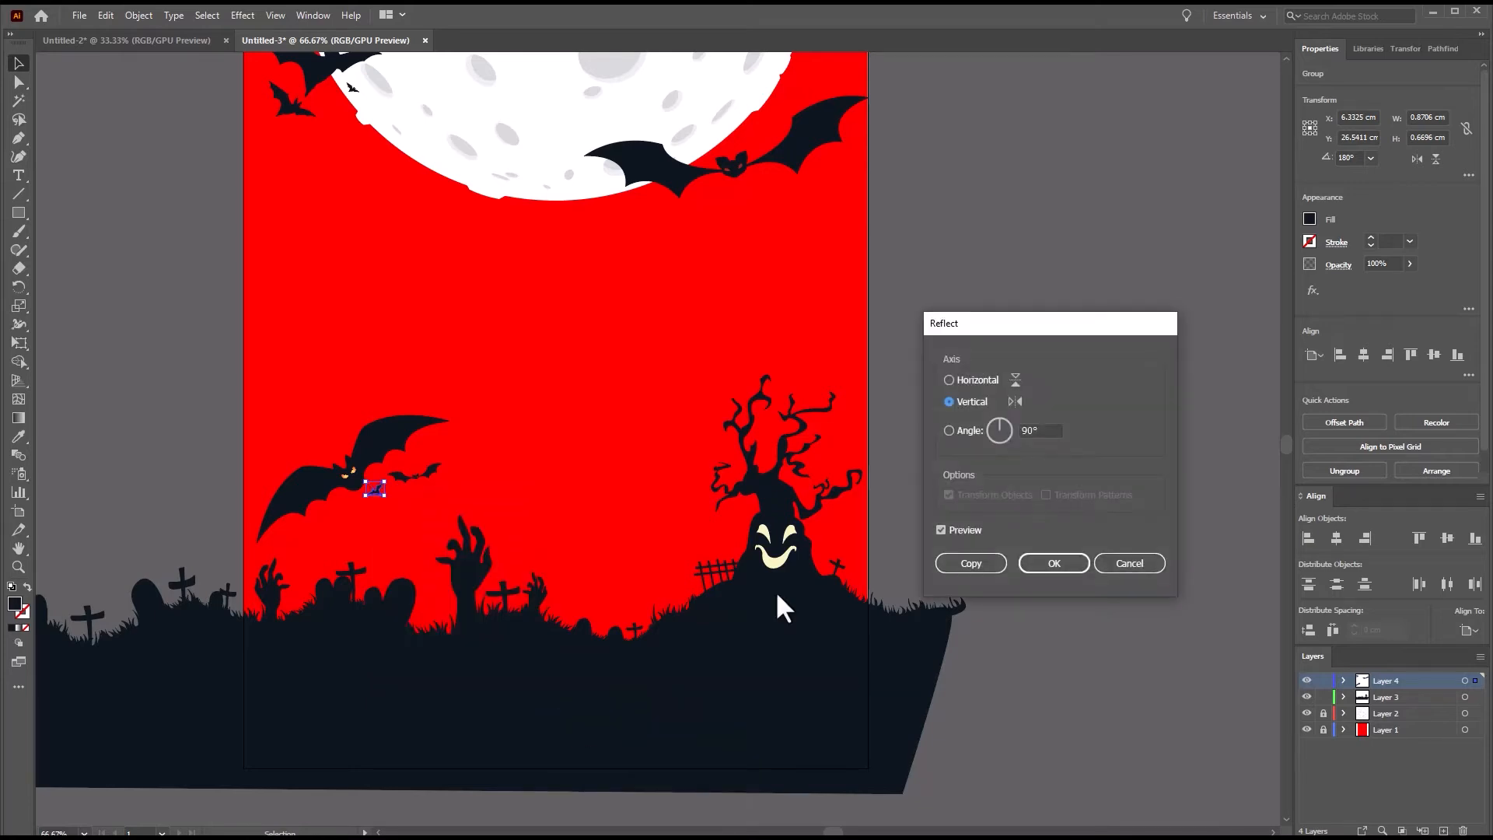
left_click(941, 530)
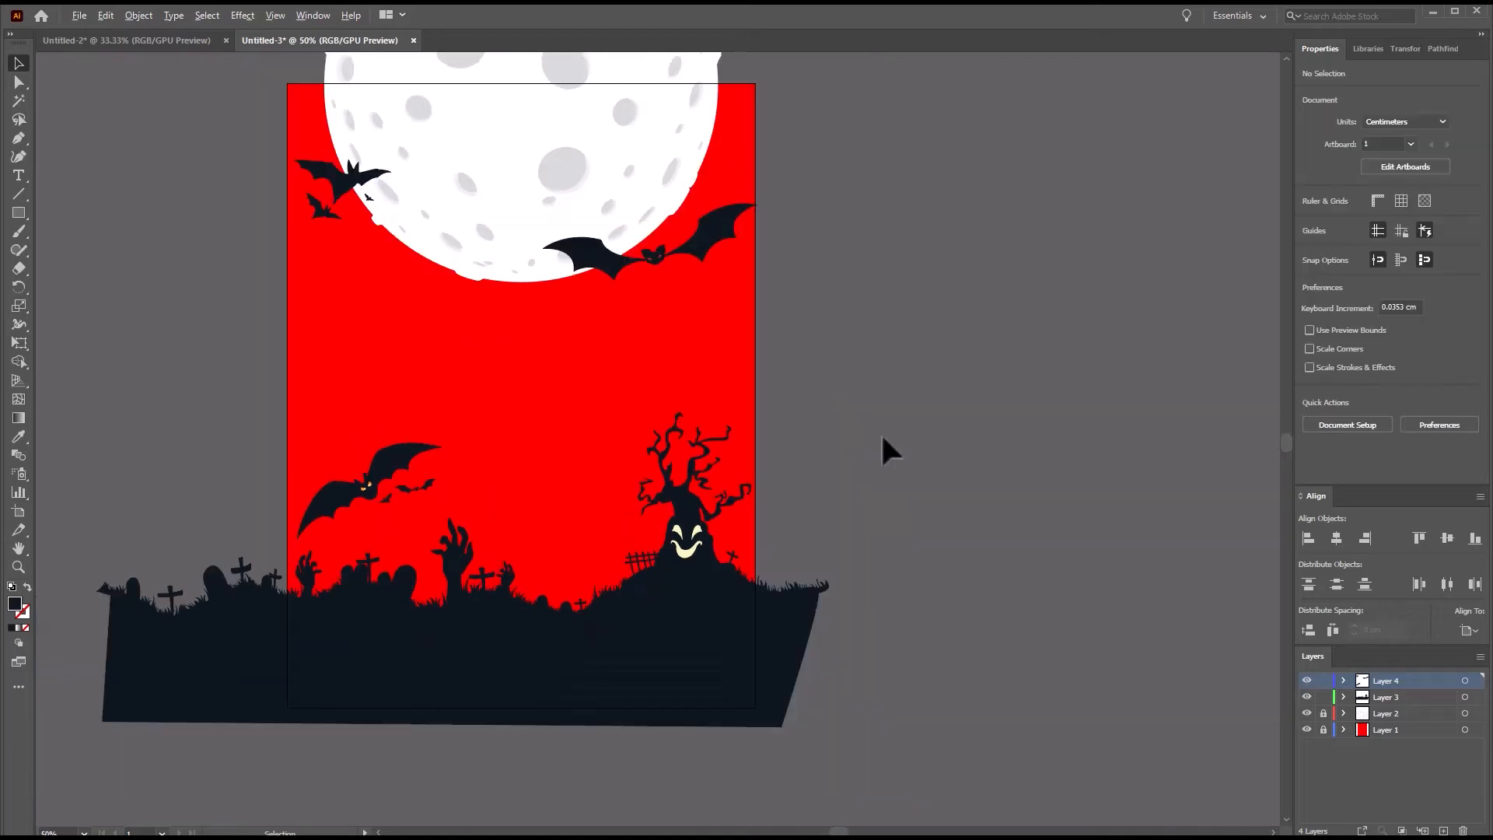
Copy the HALLOWEEN lettering from Untitled-2 into Untitled-3 and place it between the moon and the tree.
left_click(151, 40)
left_click(583, 280)
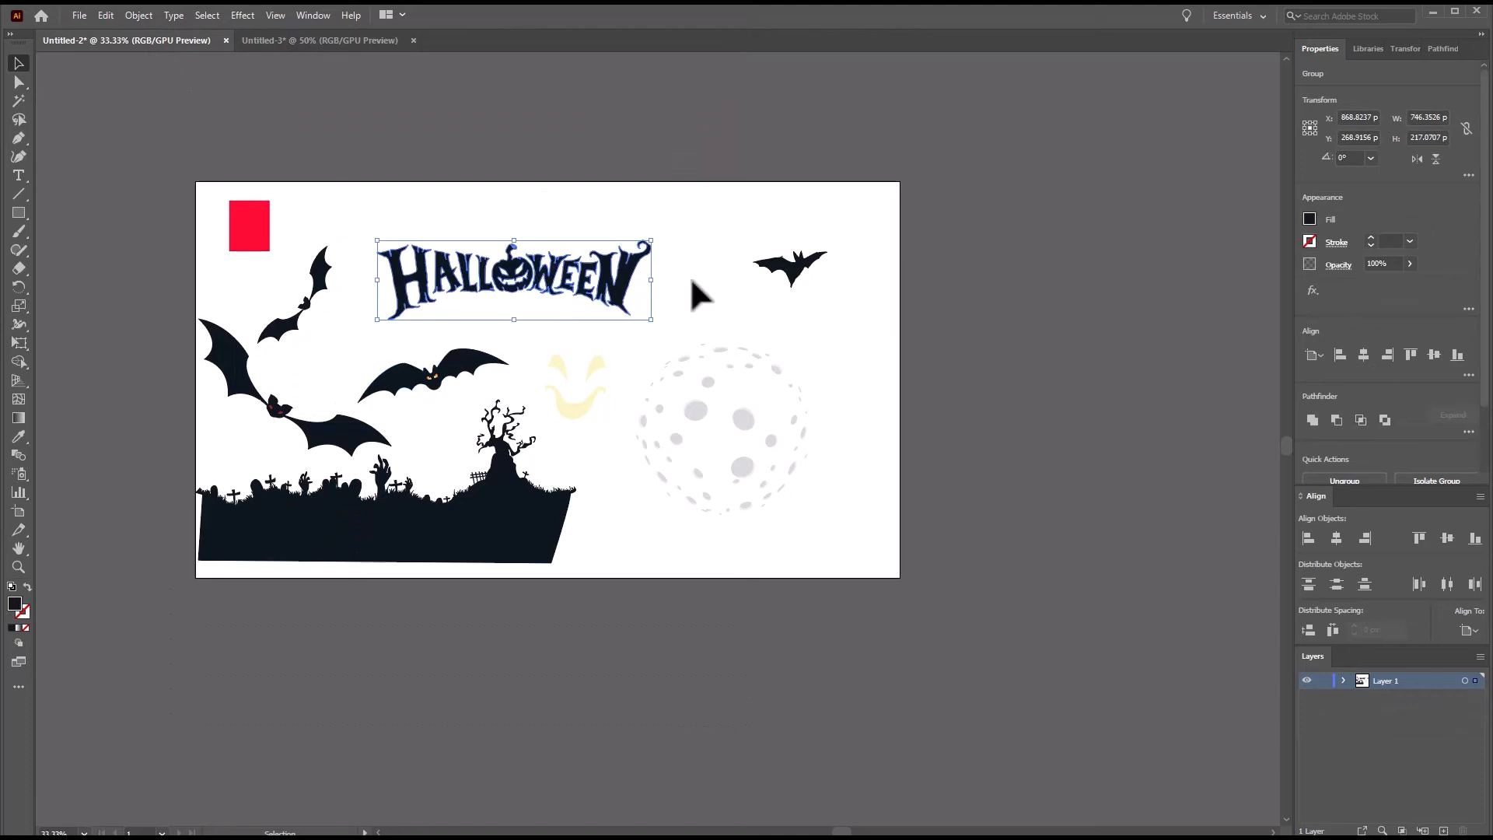
key("ctrl+plus")
key("ctrl+plus")
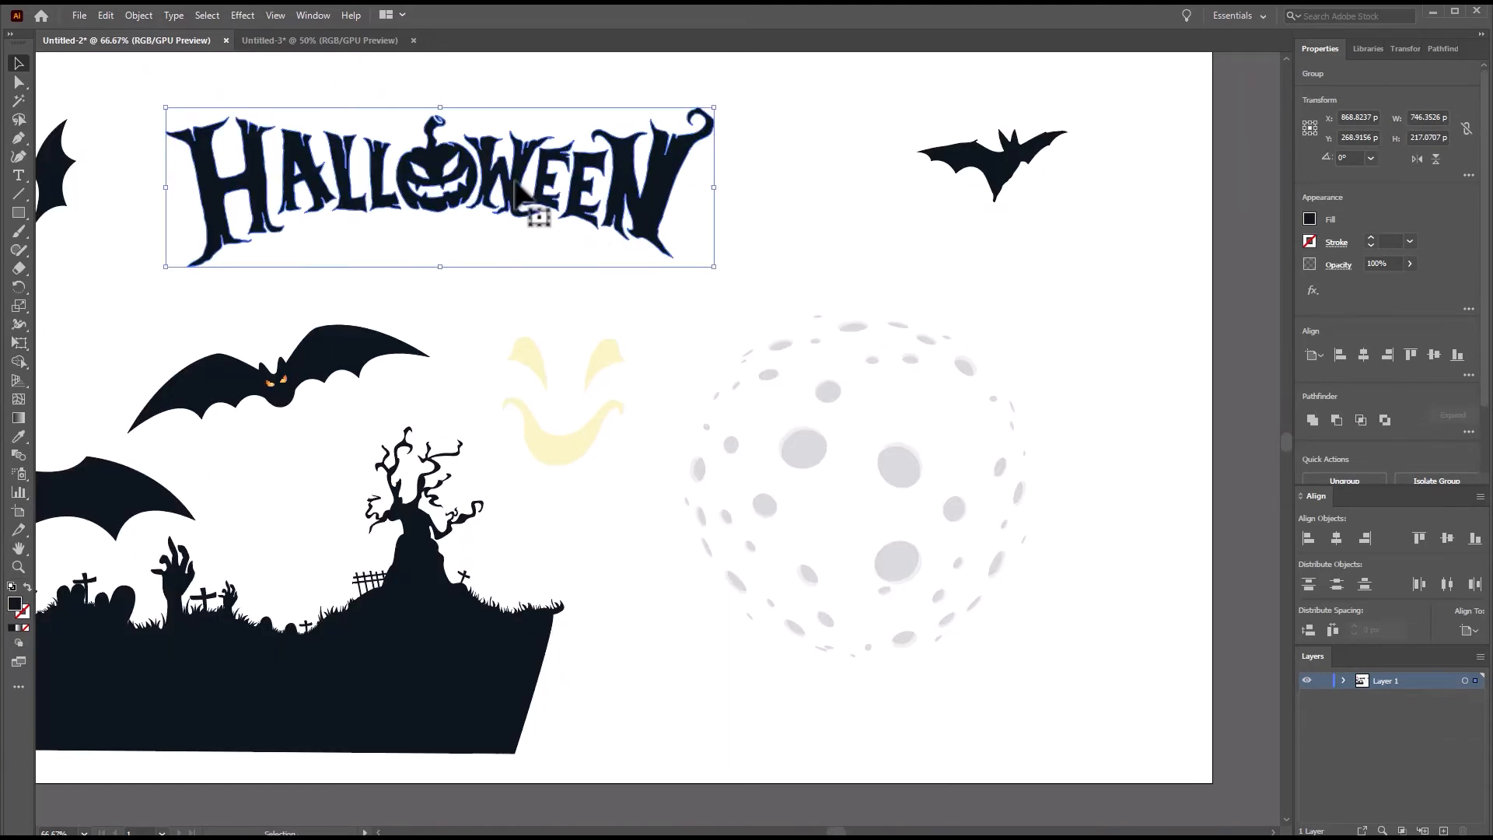
left_click_drag(515, 190, 640, 364)
mouse_move(684, 402)
left_mouse_down()
mouse_move(652, 373)
mouse_move(662, 384)
left_mouse_up()
left_click(735, 361)
scroll(591, 340, "up", 2)
left_click_drag(513, 376, 513, 388)
left_click(944, 467)
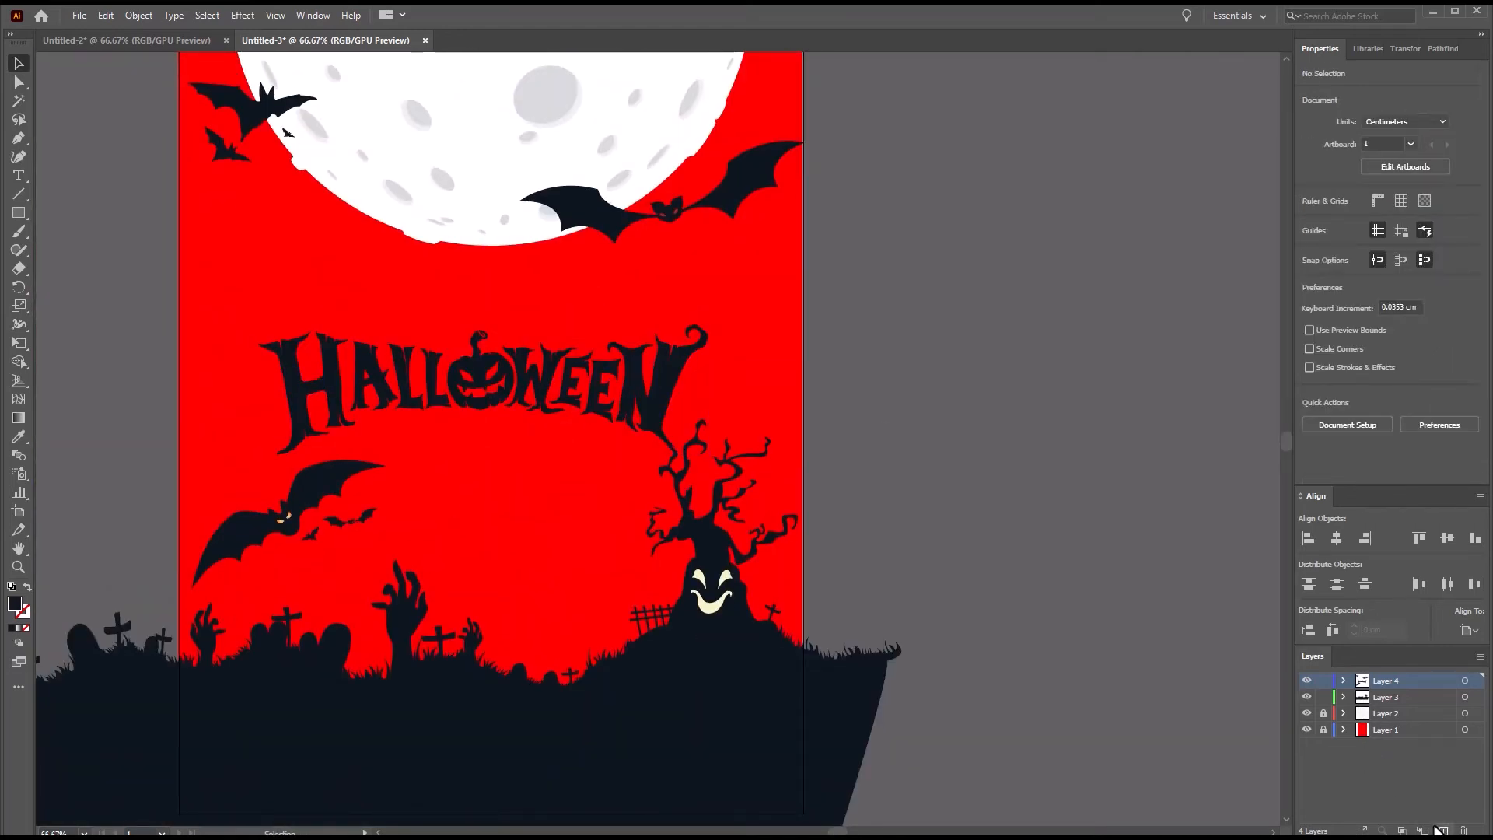
Move the HALLOWEEN lettering onto a new top layer, placing it above the orange-eyed bat, and lock Layers 3 and 4.
left_click(1439, 830)
left_click(661, 389)
key("ctrl+x")
left_click(1391, 680)
left_click(1323, 697)
left_click(1323, 713)
key("ctrl+v")
left_click_drag(841, 464, 595, 464)
left_click(870, 595)
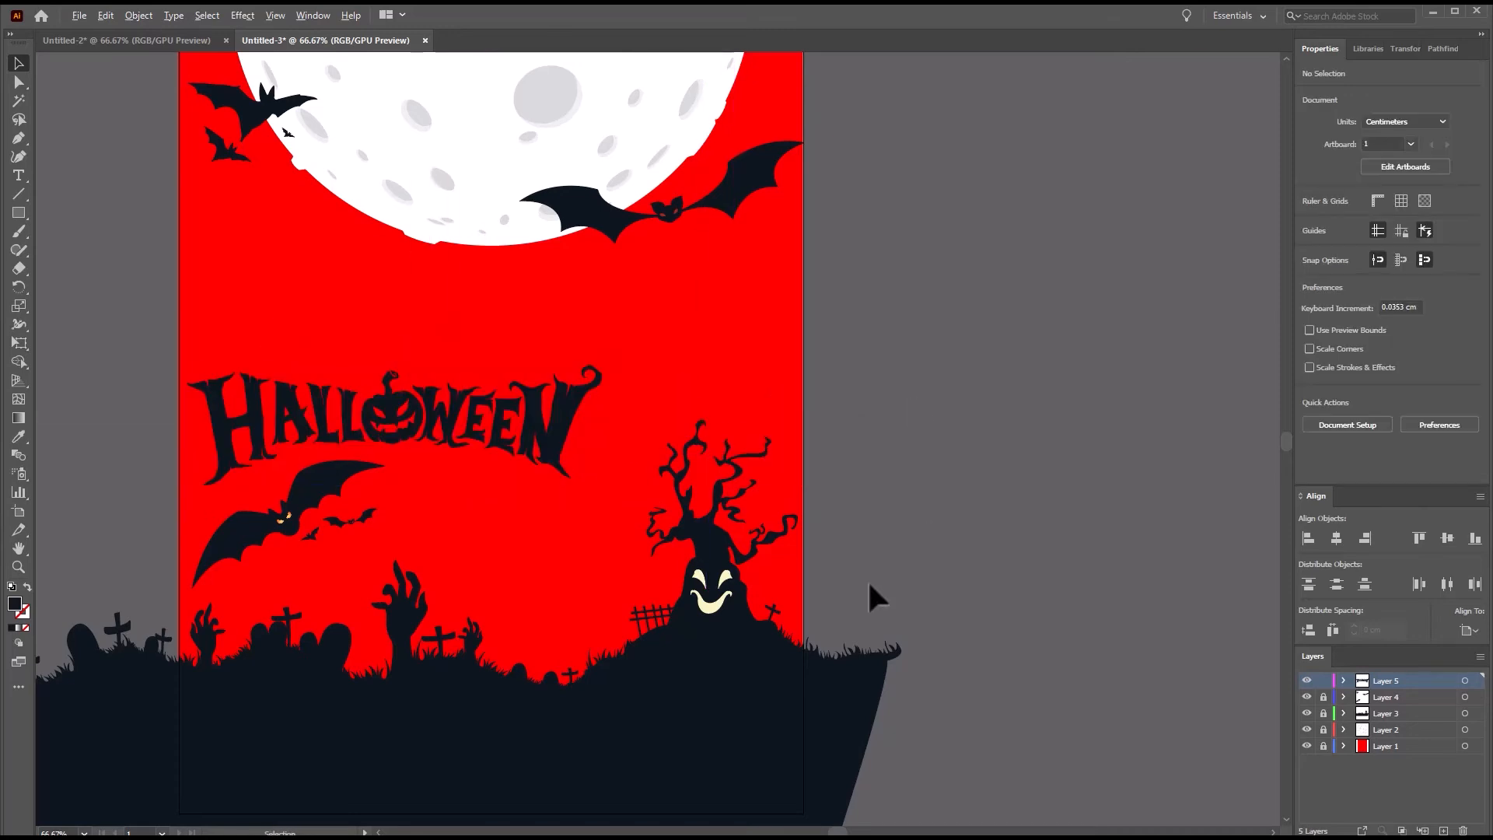
Add the text HAPPY between the moon and the HALLOWEEN lettering.
scroll(870, 584, "down", 1, "alt")
key("t")
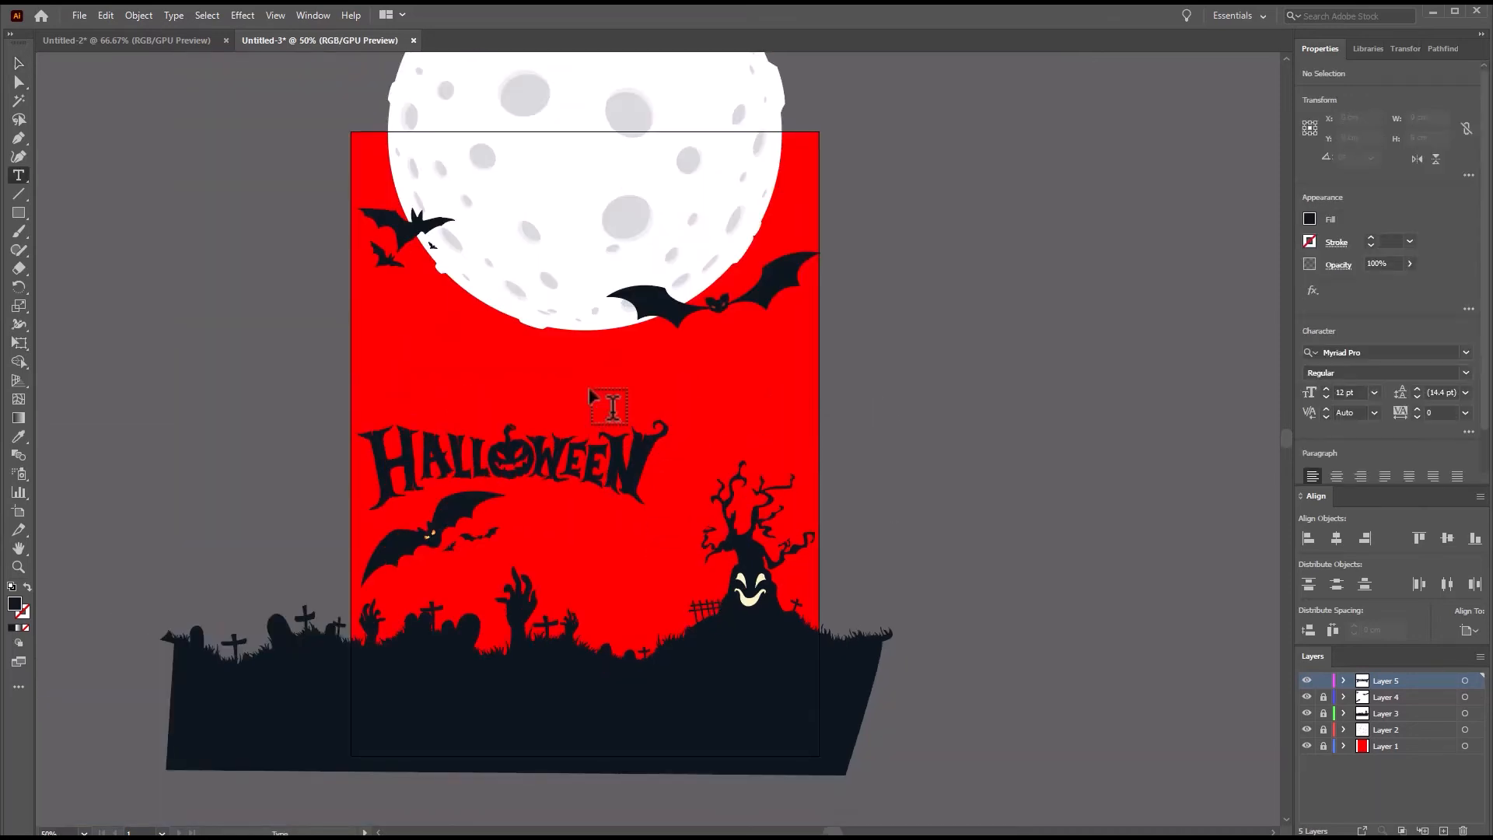
left_click(574, 372)
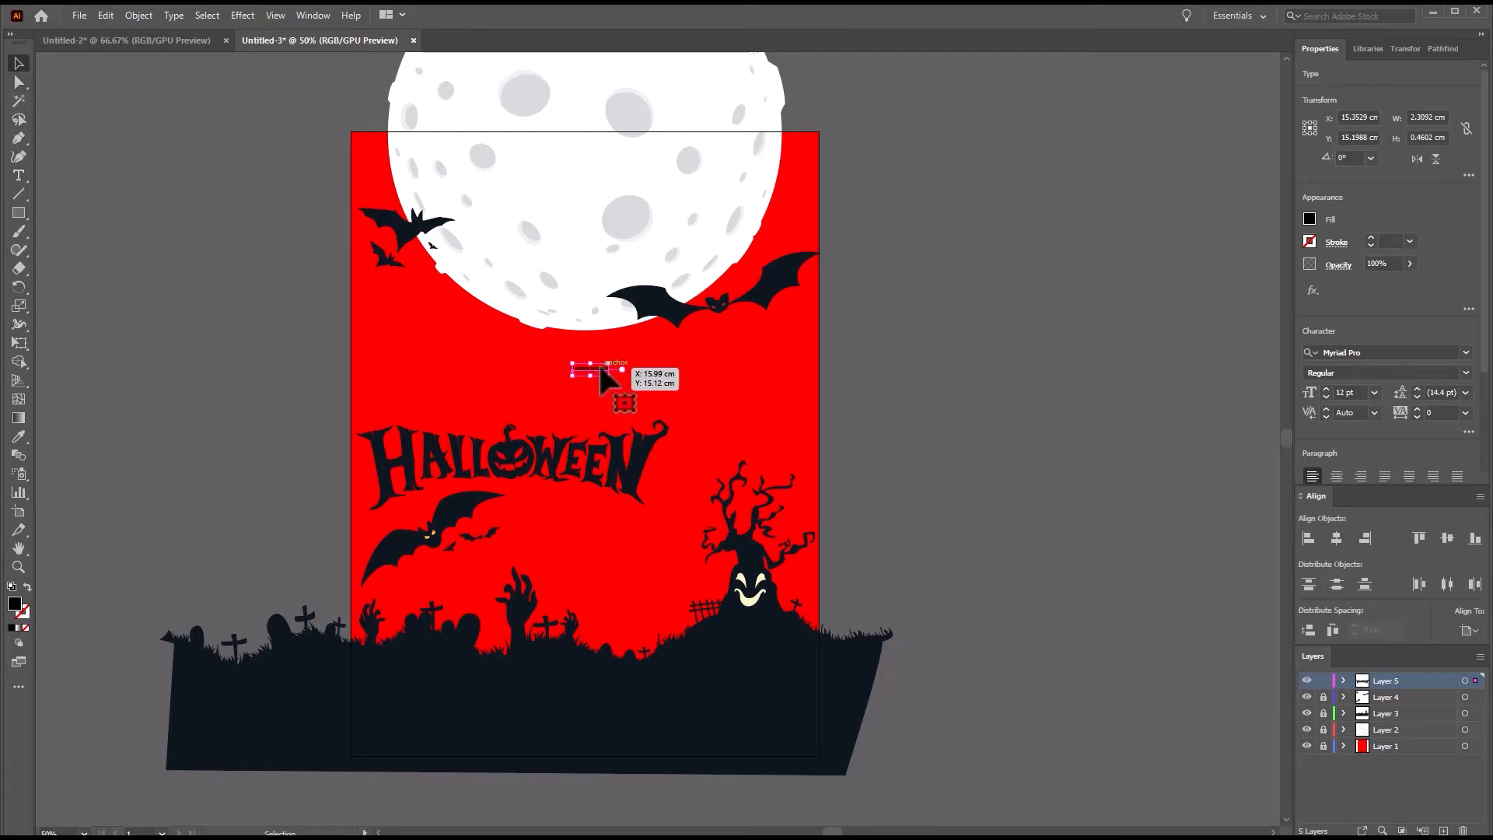
key("BackSpace")
key("BackSpace")
key("BackSpace")
key("BackSpace")
key("BackSpace")
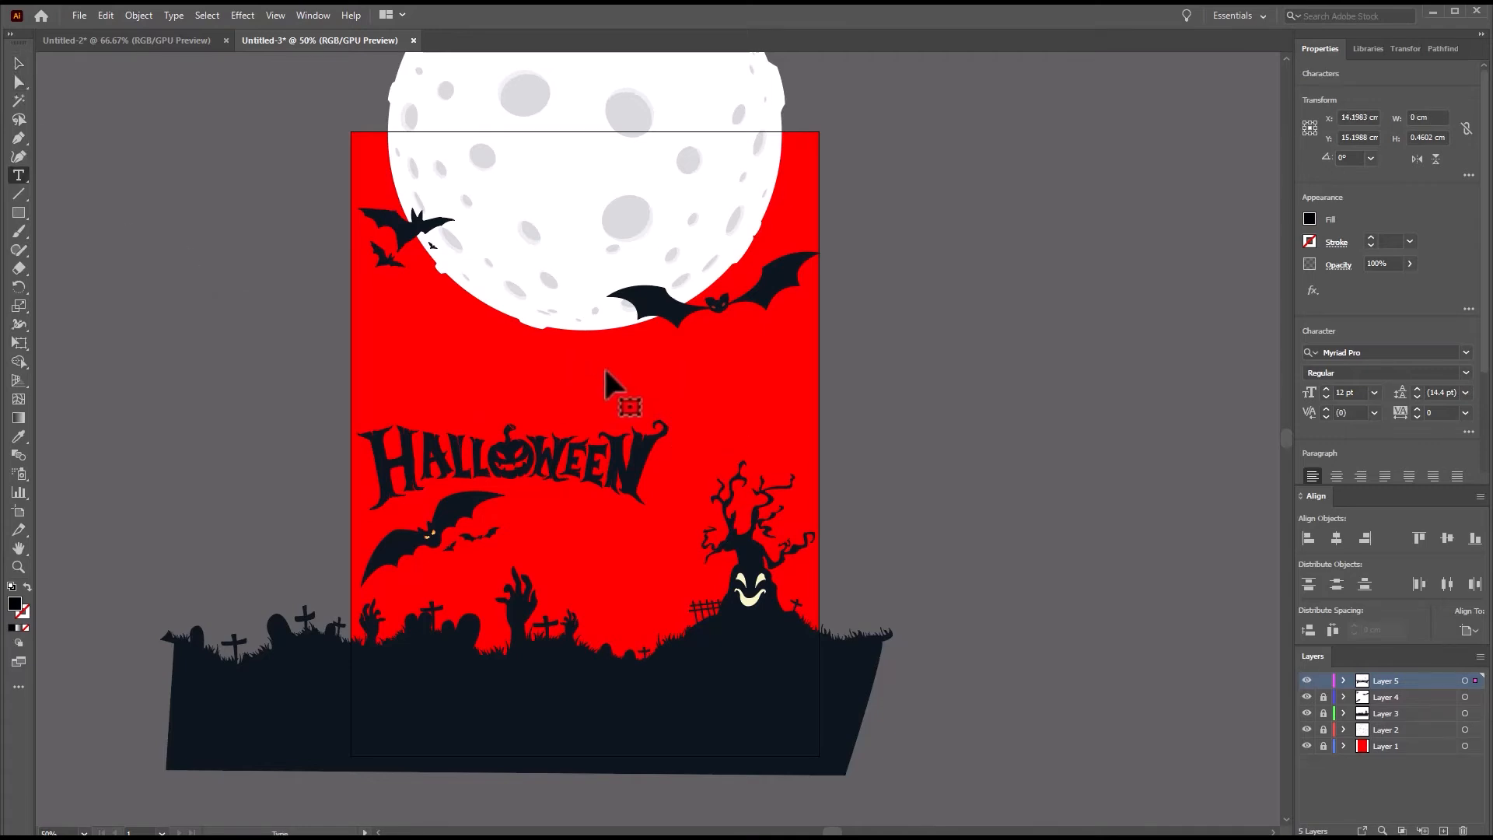
type("HAPPY")
left_click(18, 64)
Set the HAPPY text in Zombie Holocaust and enlarge it to about 8.3 cm wide above the left part of HALLOWEEN.
left_click(1466, 352)
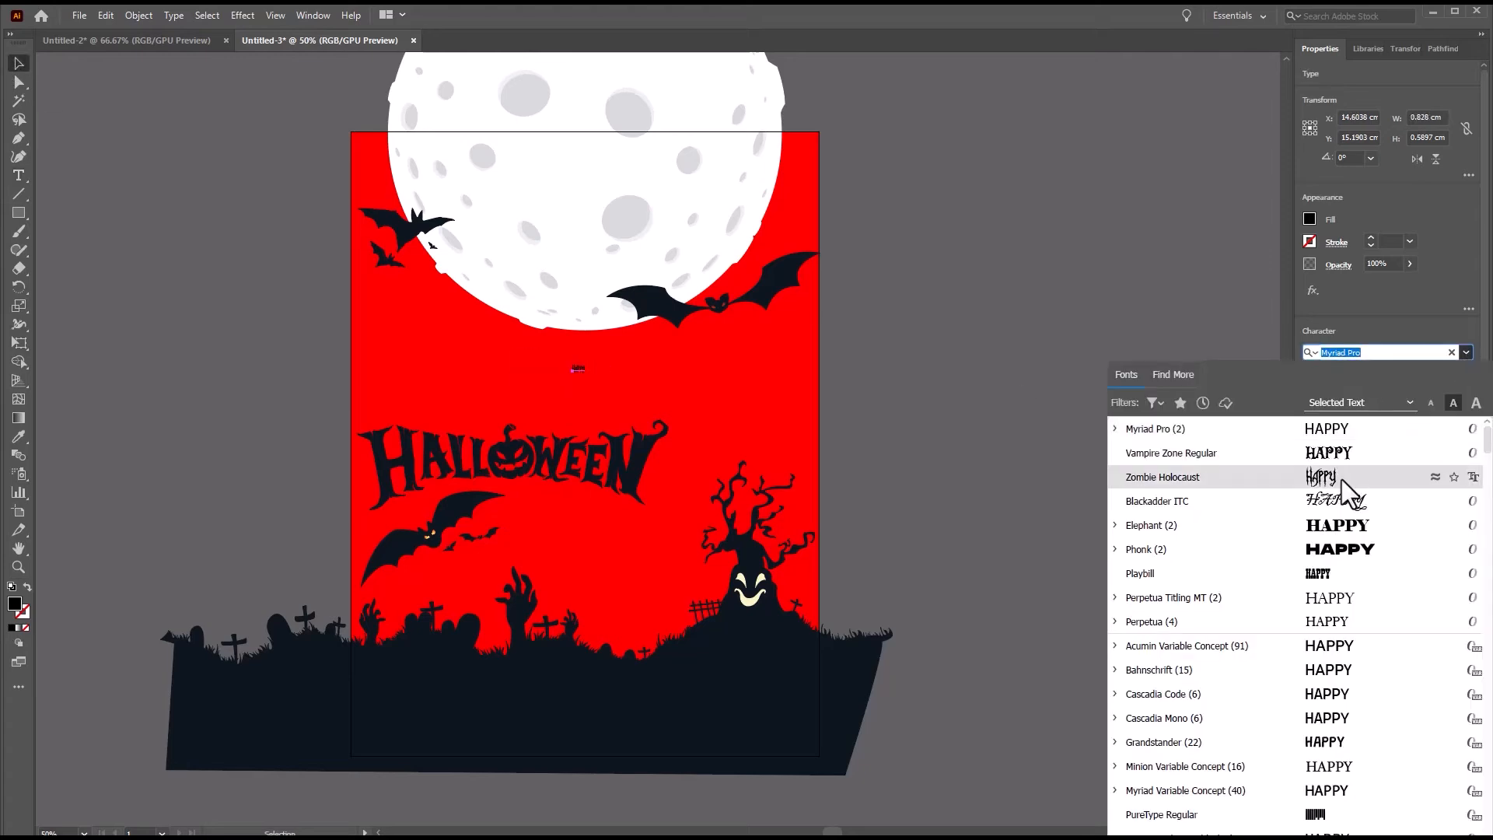
left_click(1252, 482)
left_click_drag(586, 377, 659, 431)
left_click_drag(636, 360, 500, 367)
left_click_drag(504, 419, 511, 423)
left_click_drag(498, 395, 497, 389)
Match the HAPPY text's fill to the dark colour of the HALLOWEEN lettering with the Eyedropper.
key("i")
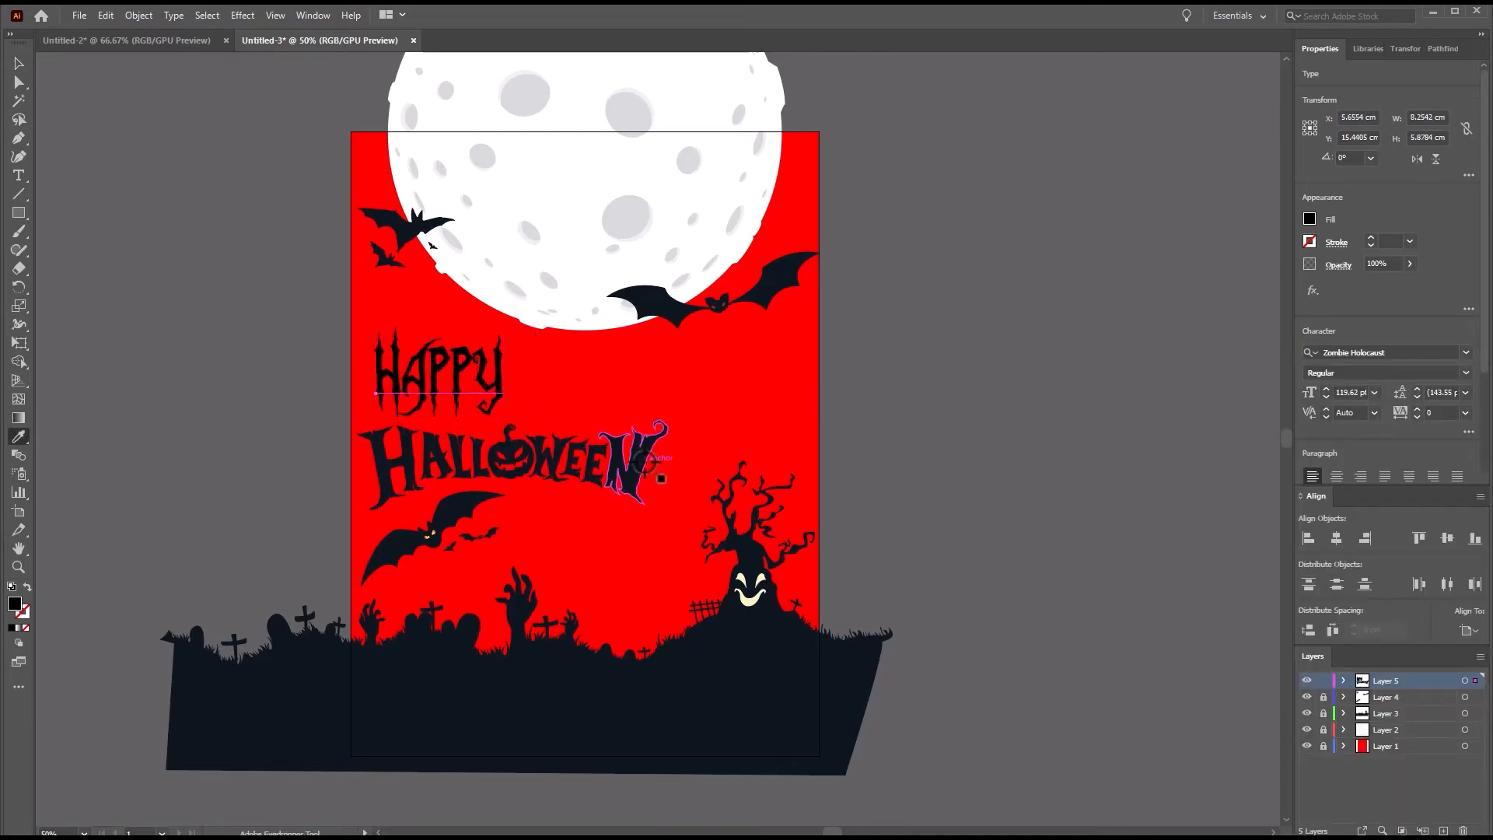
left_click(636, 469)
key("v")
left_click(1309, 218)
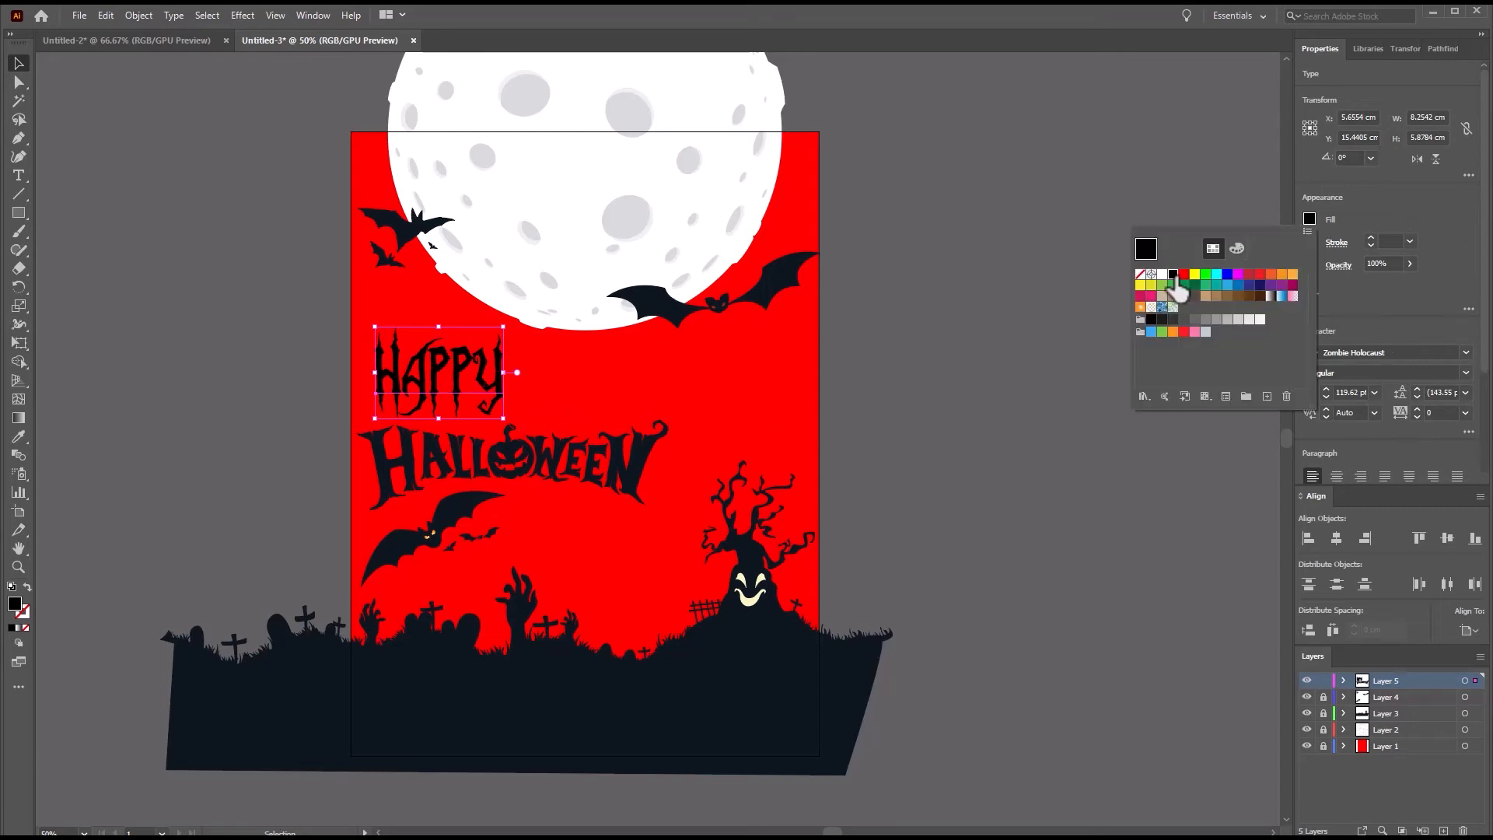
left_click(1307, 219)
left_click(19, 436)
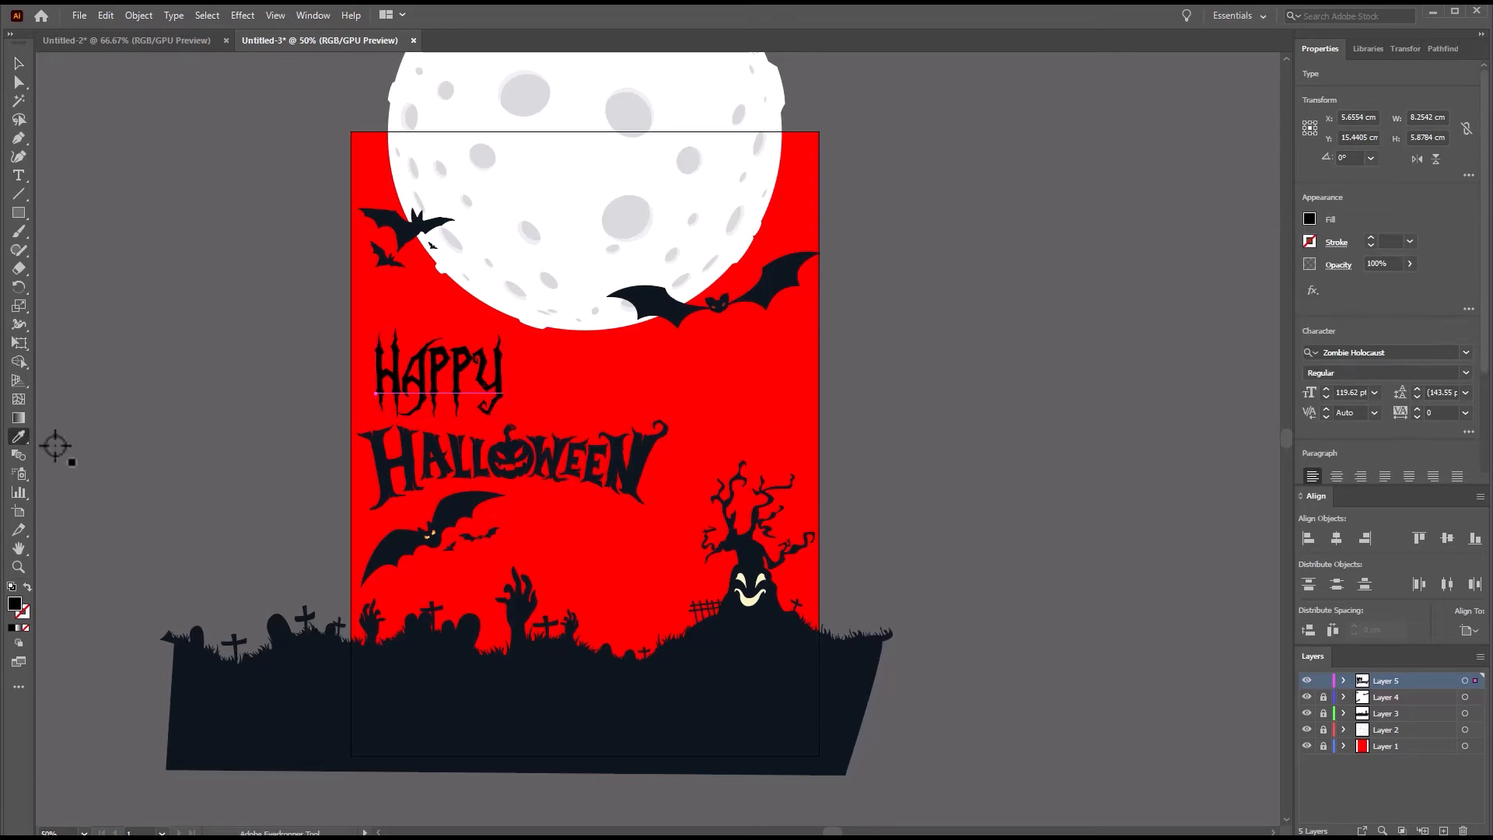
key("v")
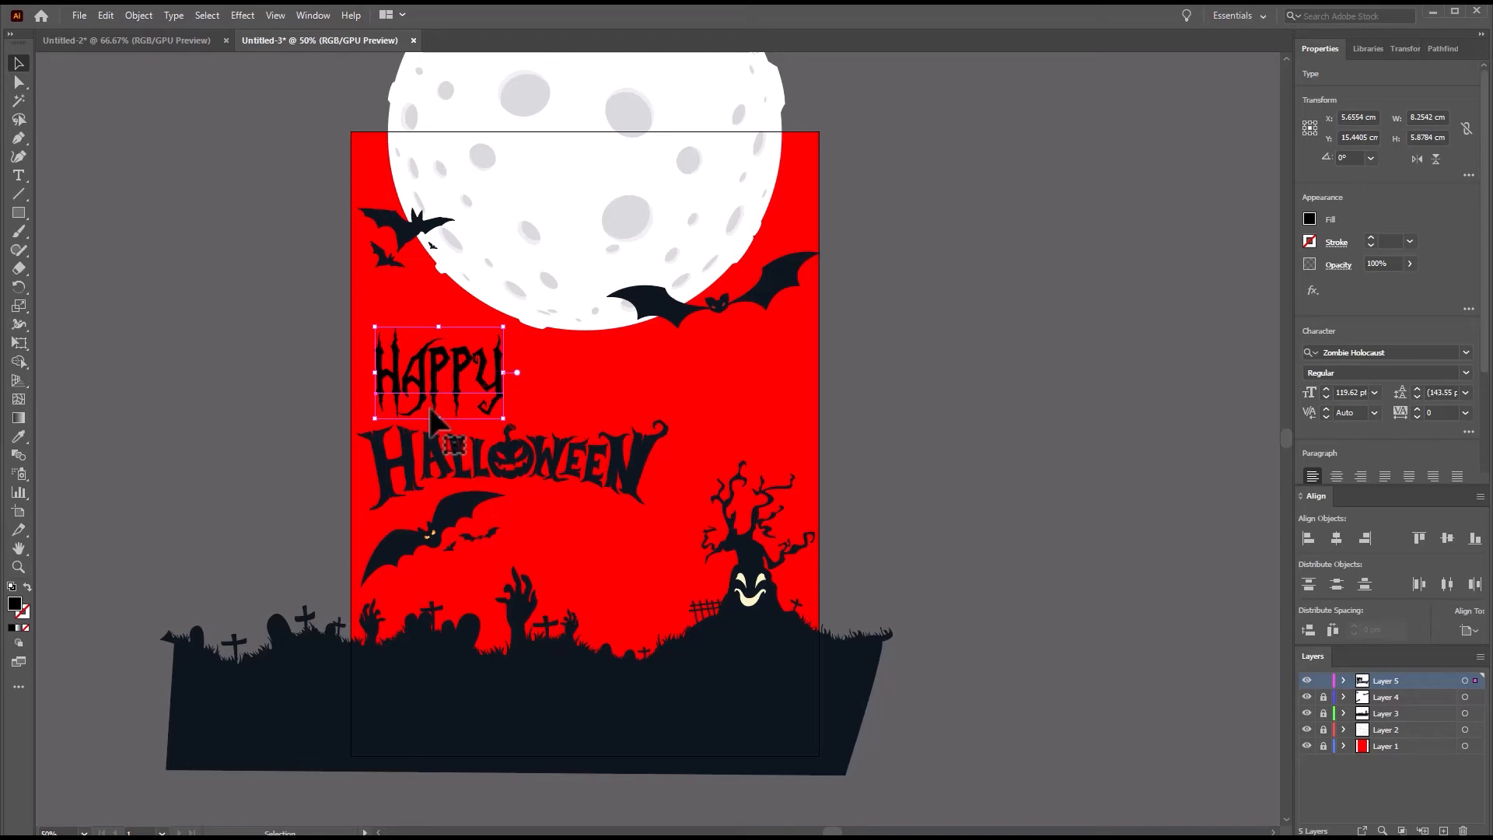
key("i")
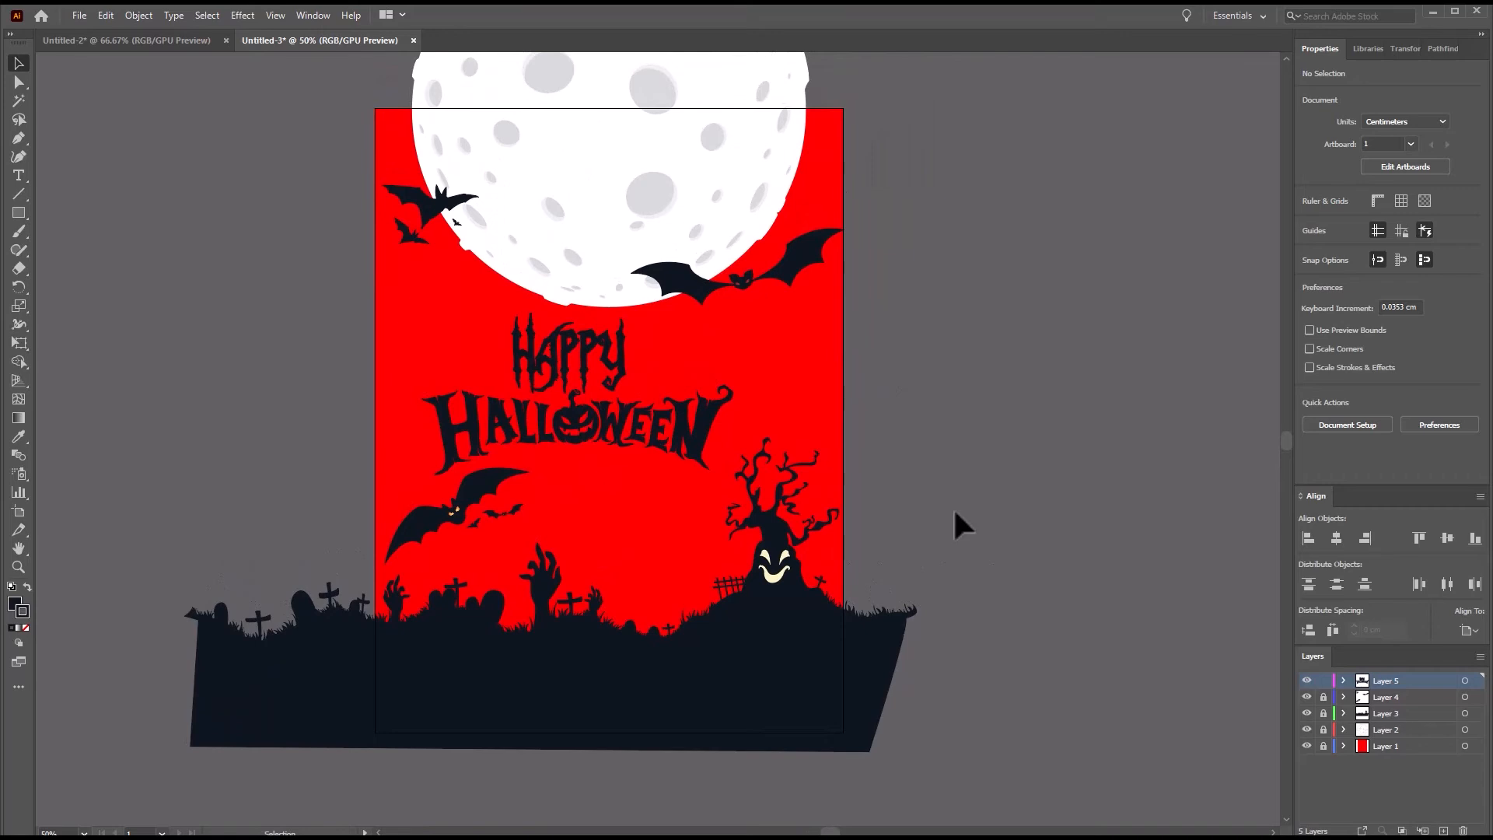
Unlock Layers 1 to 4 and add a new layer at the top of the layer stack.
scroll(706, 478, "up", 1)
scroll(706, 478, "down", 1)
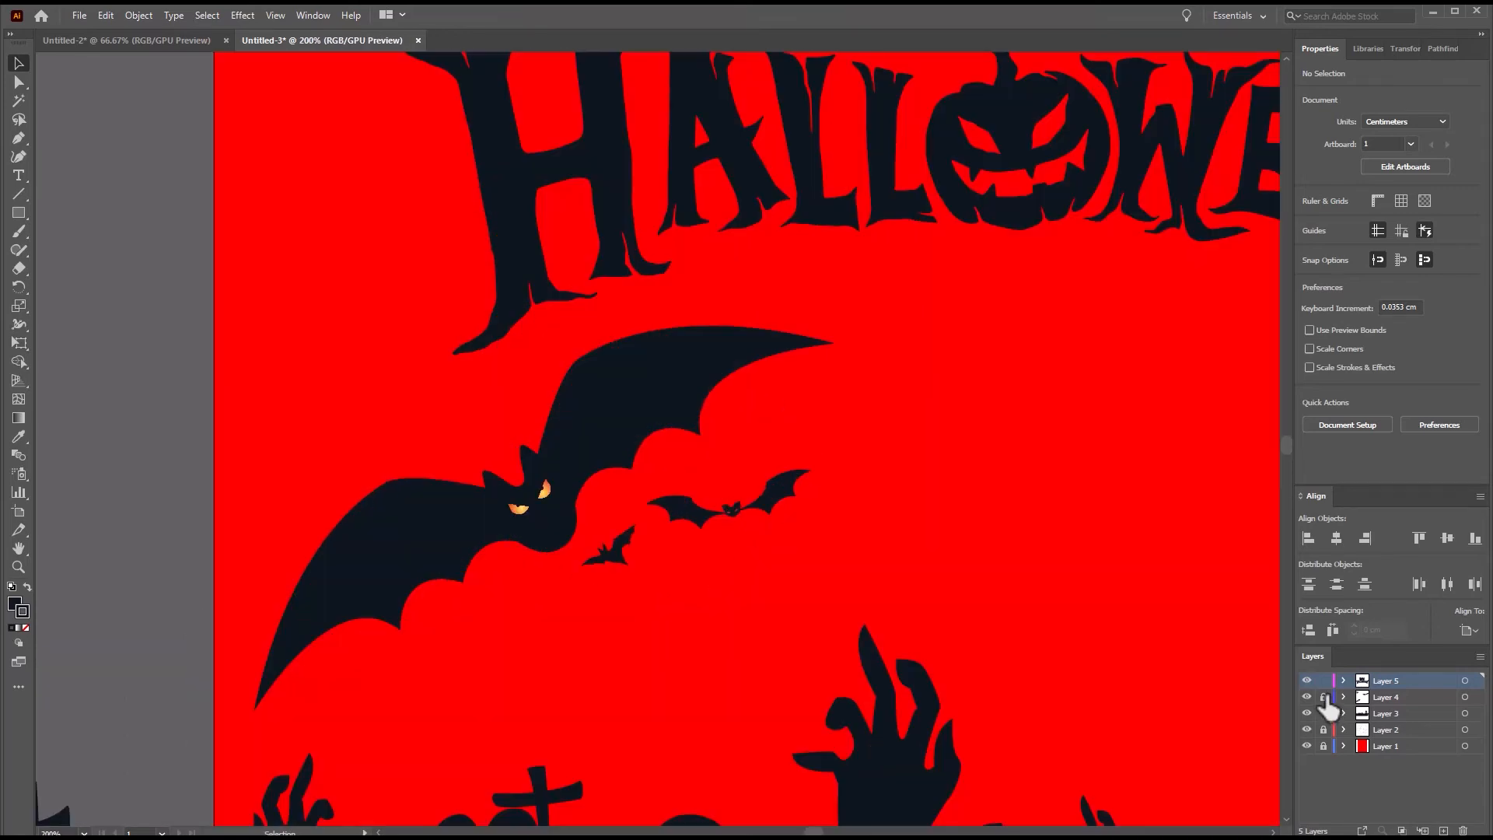
left_click_drag(1324, 697, 1323, 764)
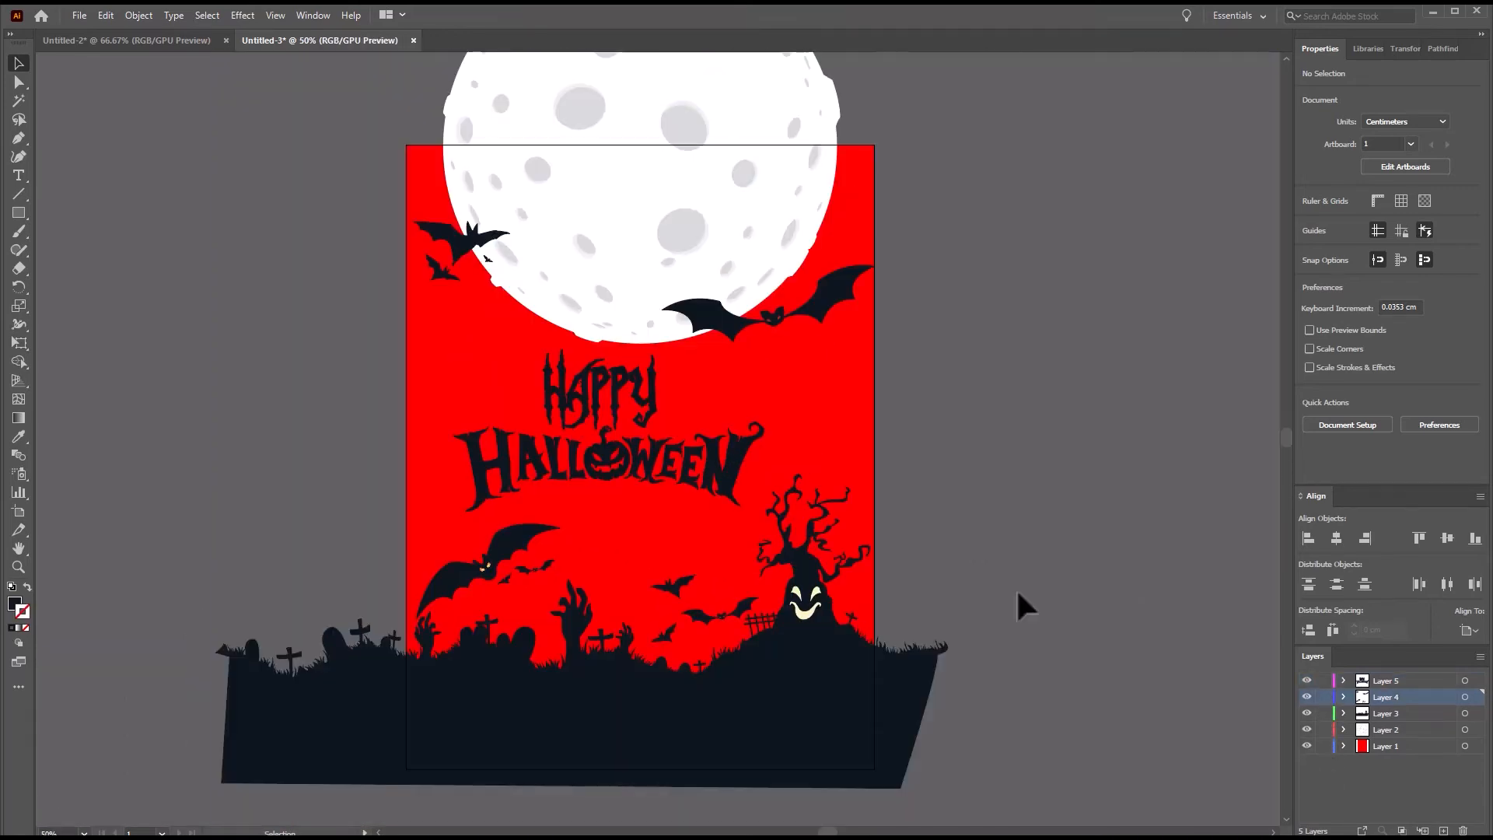
scroll(1017, 594, "down", 2)
scroll(1017, 594, "up", 2)
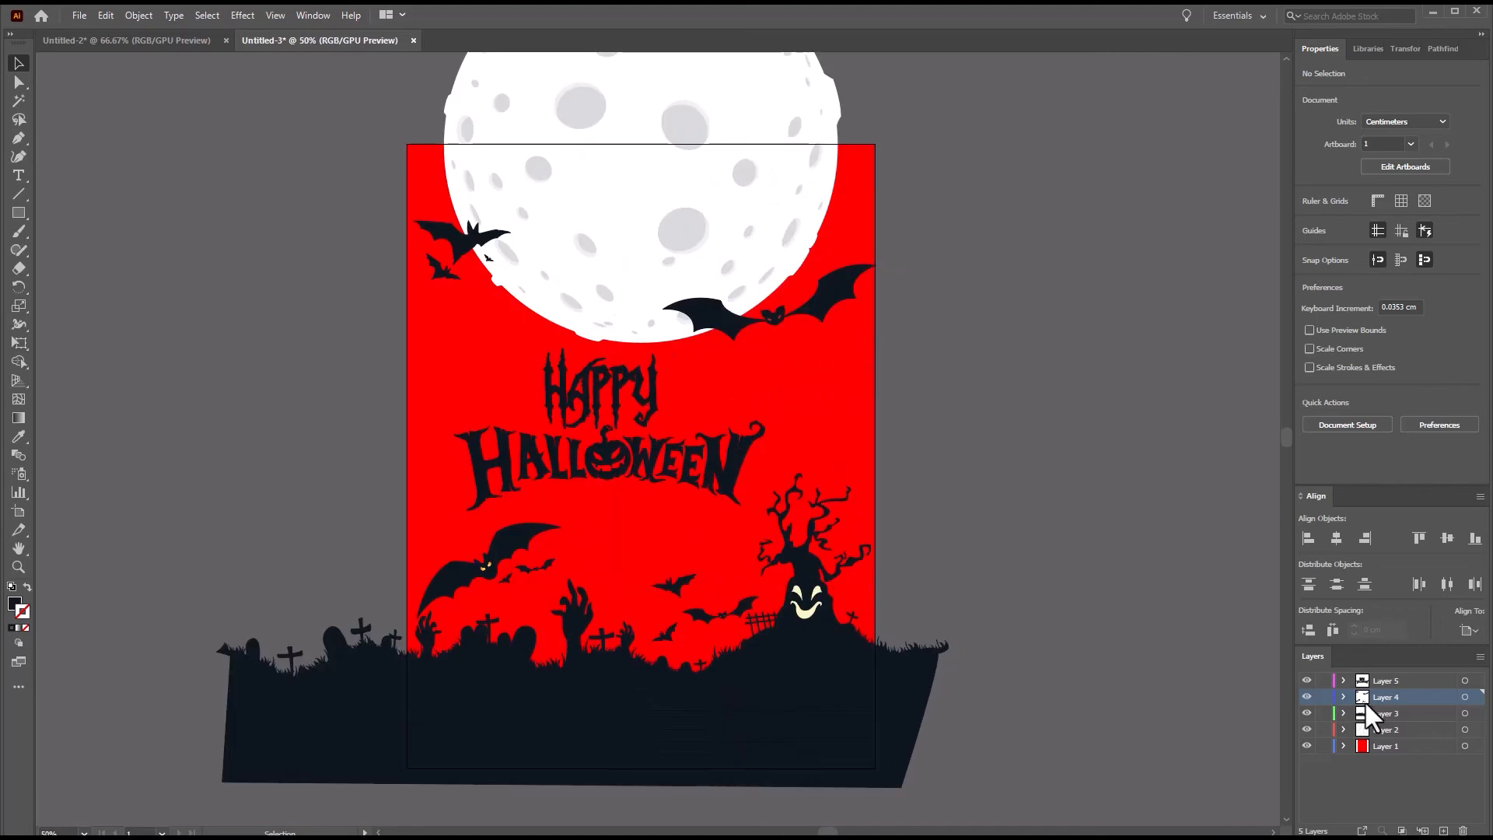
left_click(1442, 830)
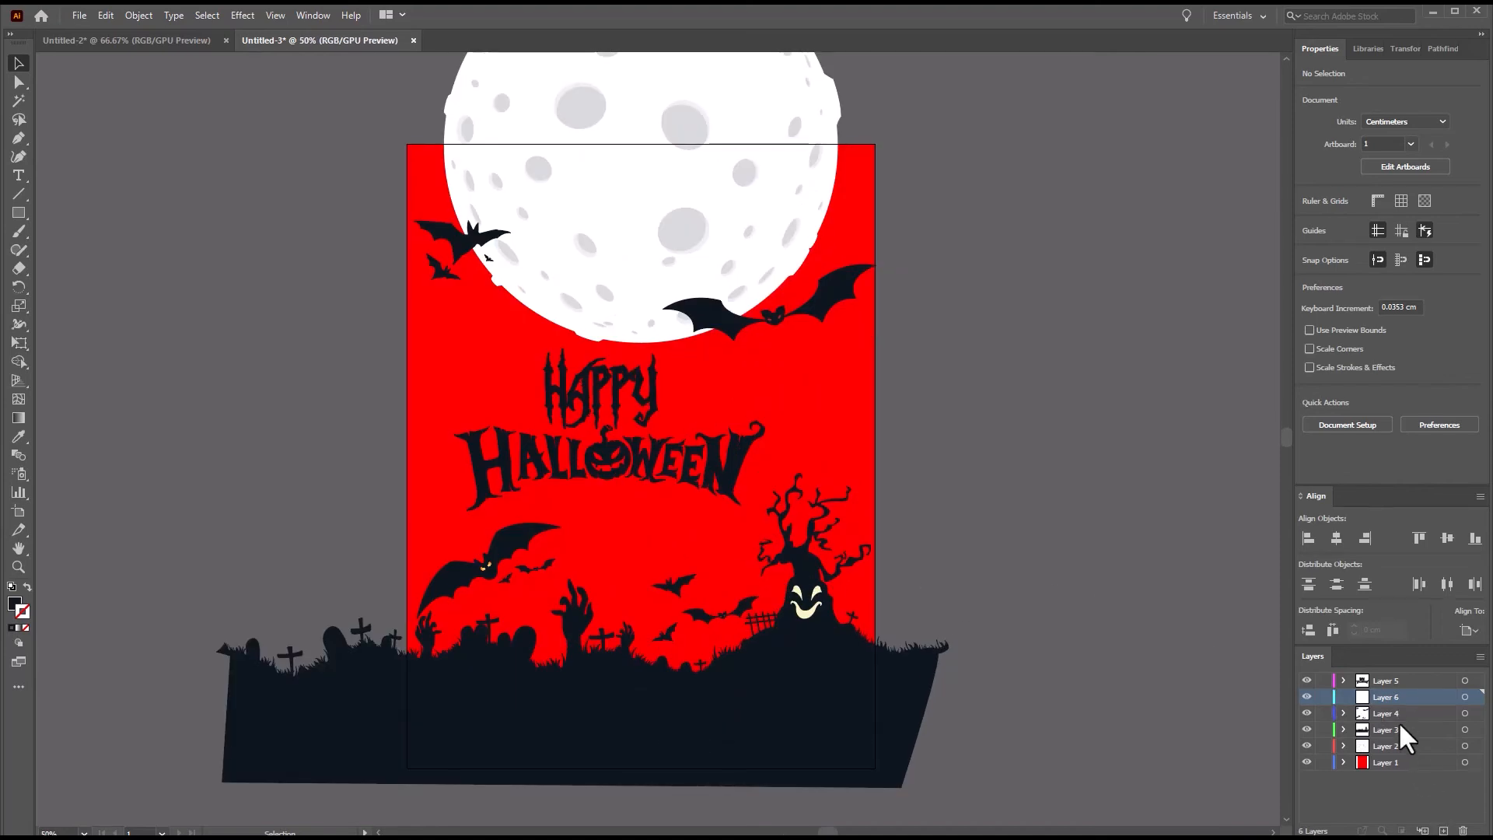
left_click_drag(1394, 701, 1395, 680)
Draw a rectangle about 30 x 39.7 cm on Layer 6, covering the artboard.
key("m")
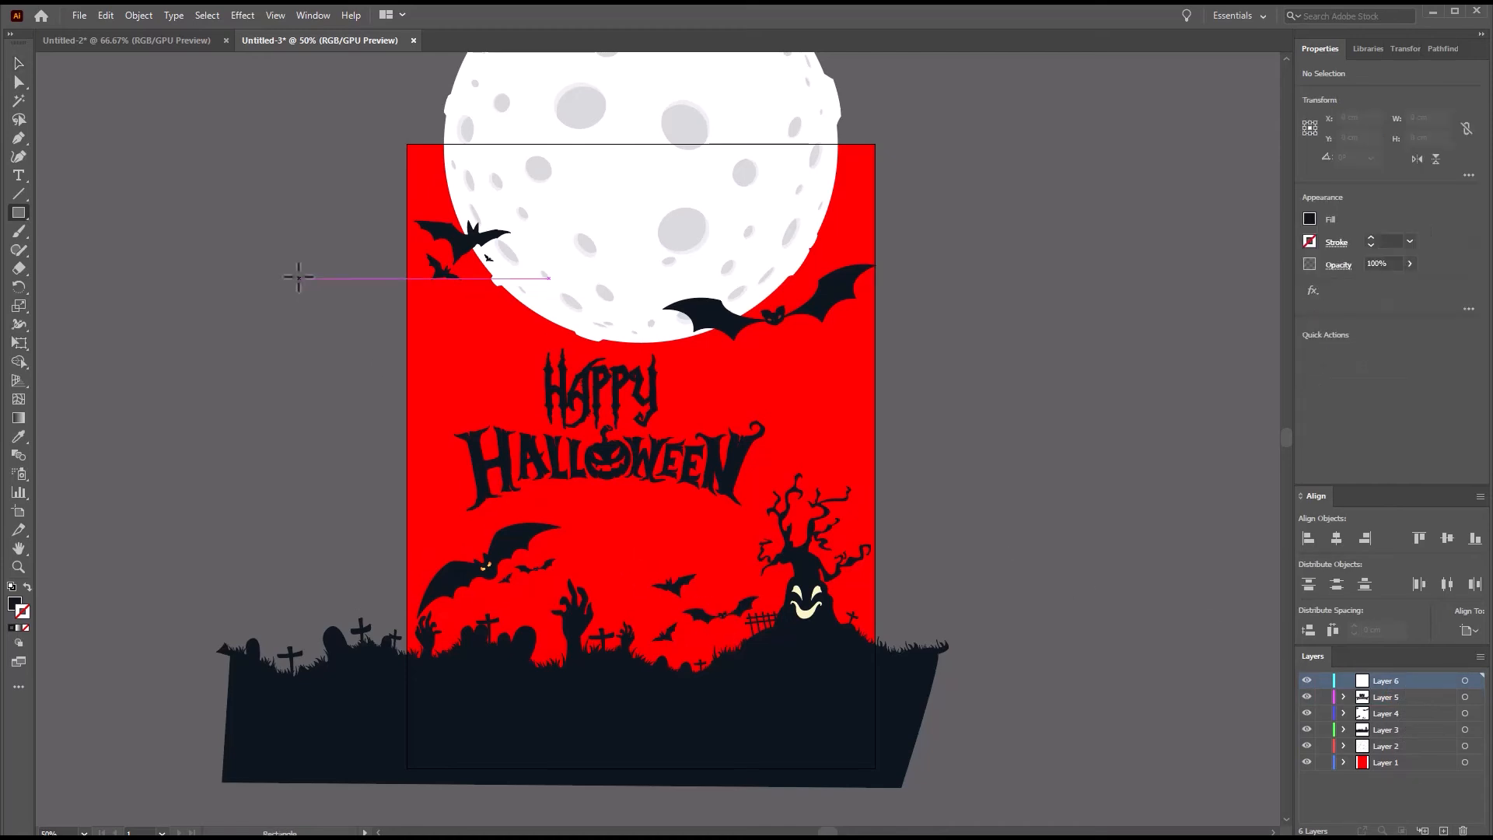
left_click_drag(408, 145, 874, 767)
key("v")
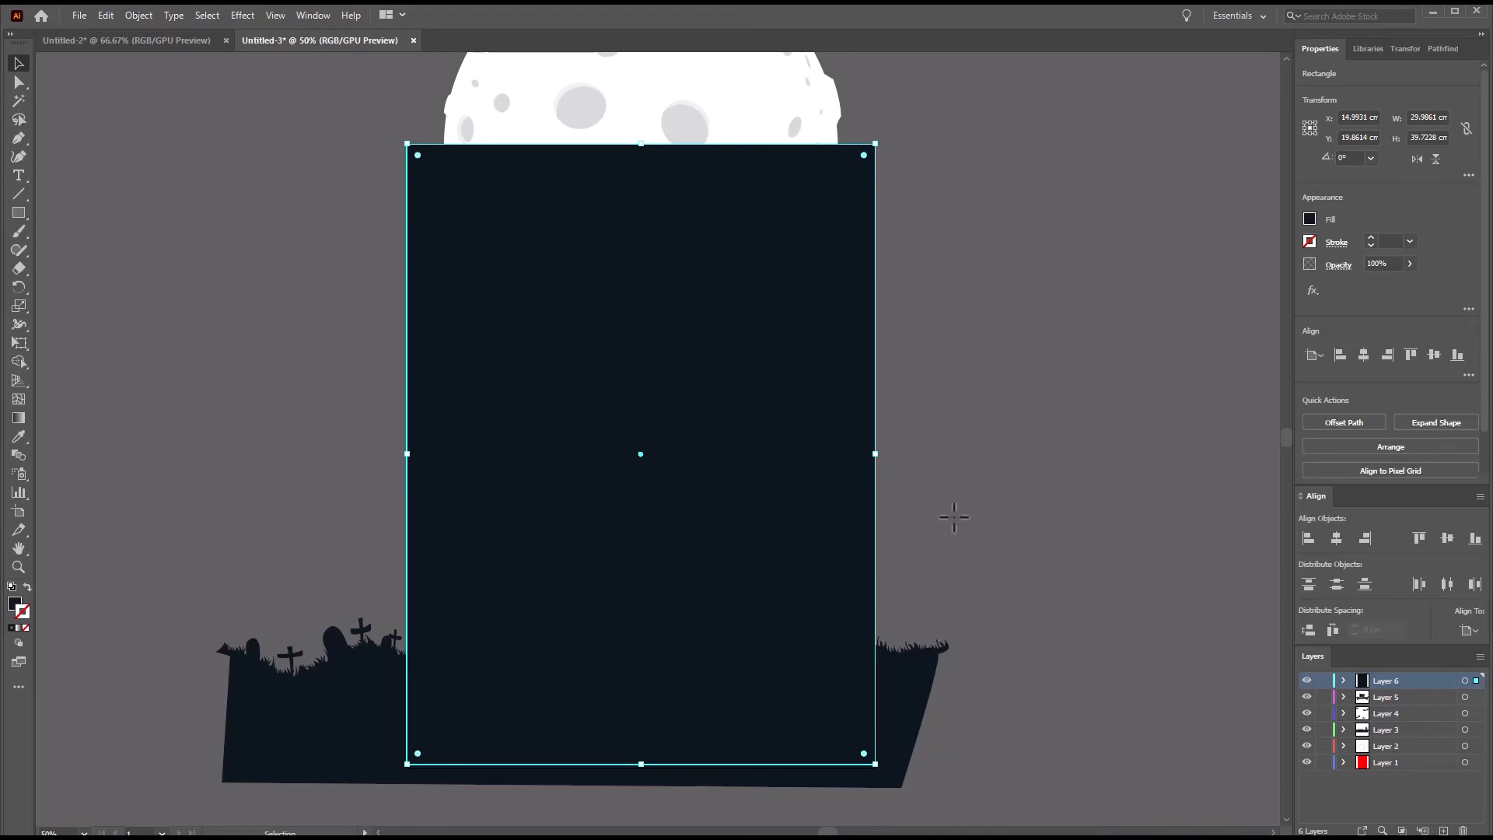
scroll(953, 516, "down", 3)
scroll(950, 512, "up", 1)
Select all the artwork and make a clipping mask from the artboard-sized rectangle.
key("ctrl+a")
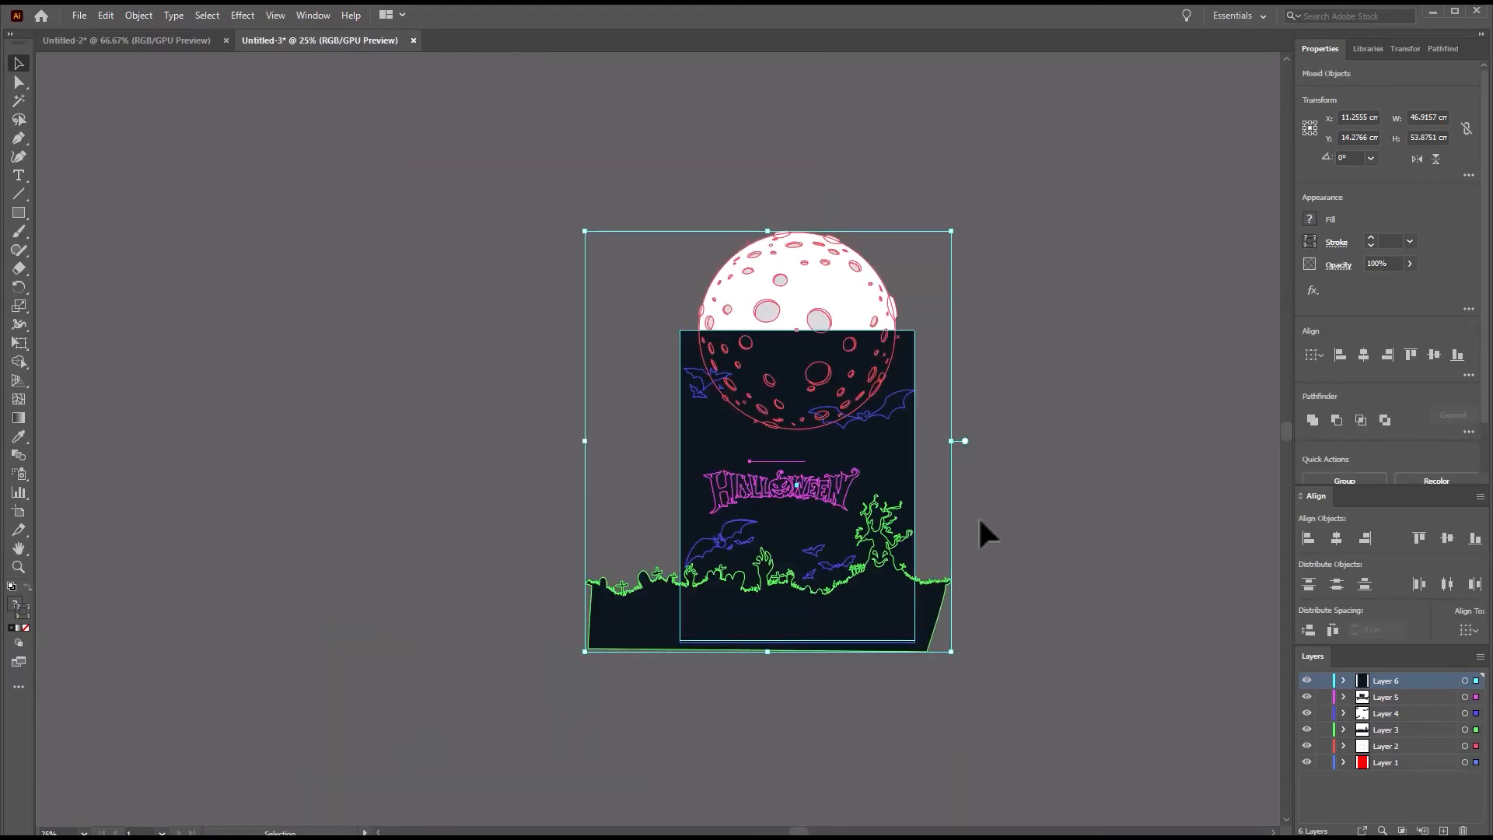
scroll(1395, 362, "down", 2)
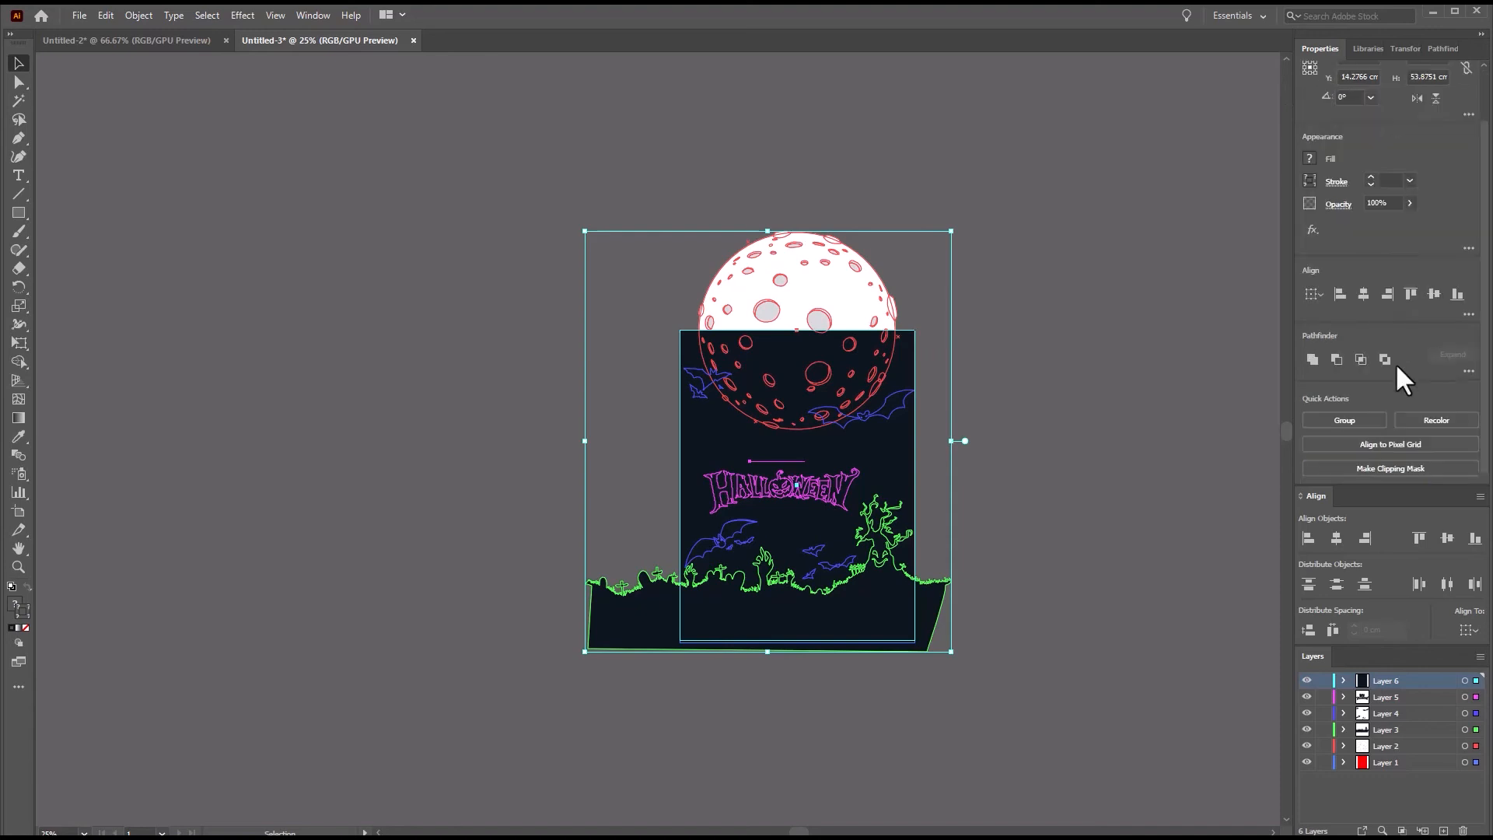
left_click(1390, 470)
left_click(1007, 580)
scroll(1007, 580, "up", 4)
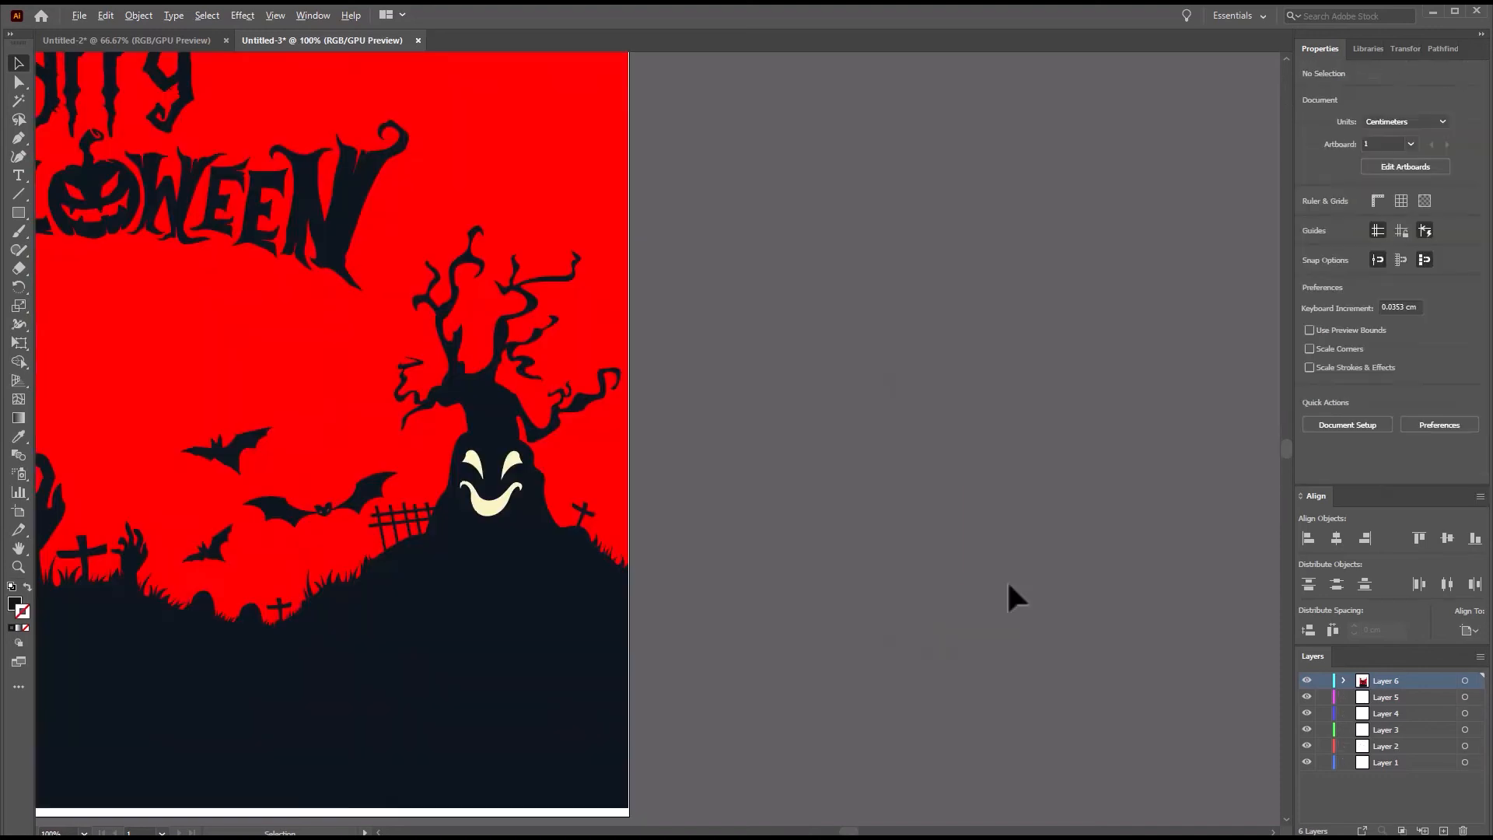
Extend the clipped artwork down to cover the white strip along the artboard's lower edge.
scroll(1006, 580, "down", 2)
scroll(1007, 580, "up", 2)
left_click_drag(752, 468, 1169, 394)
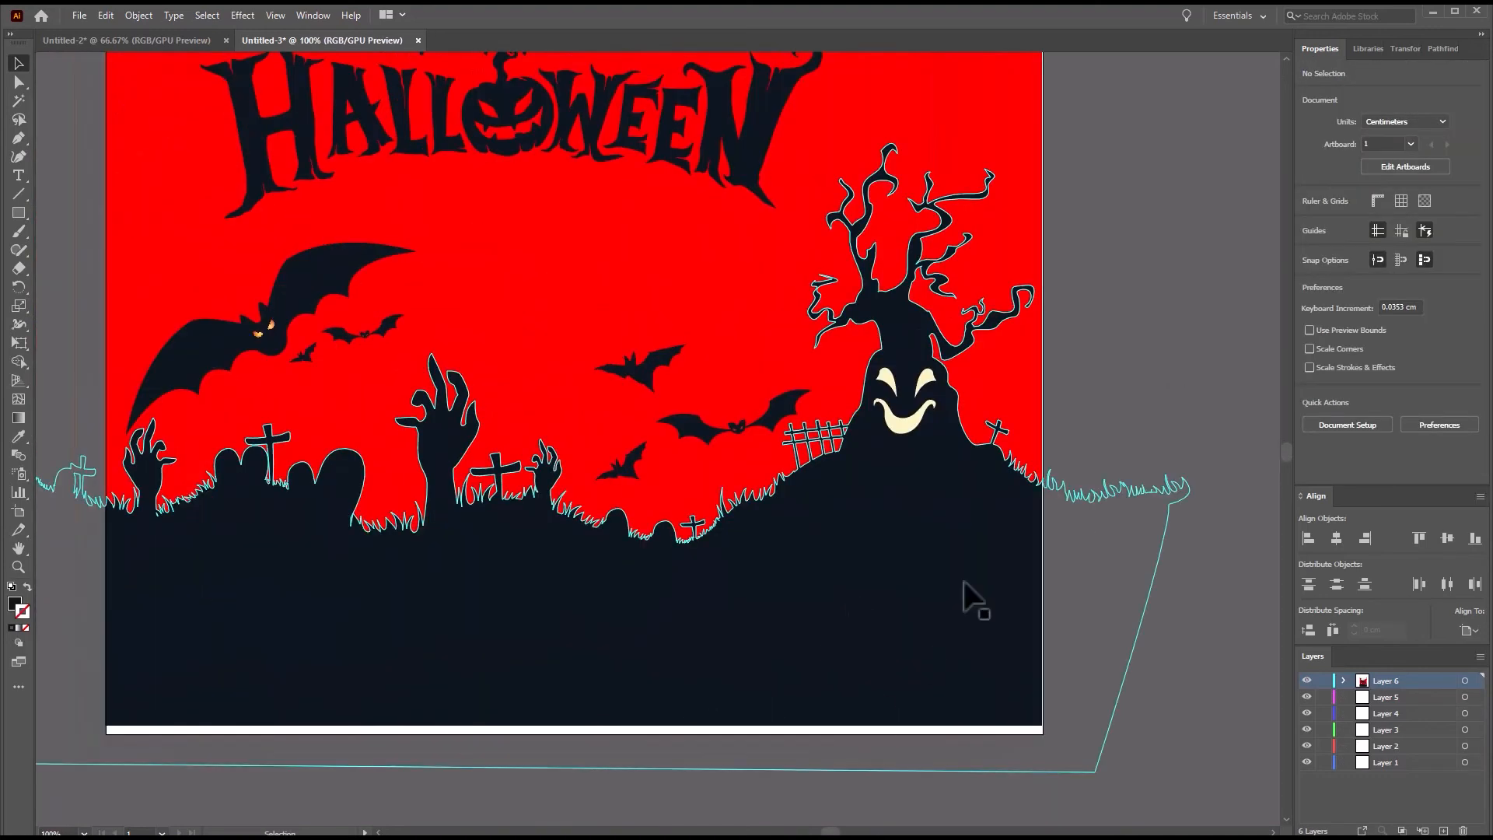
double_click(773, 614)
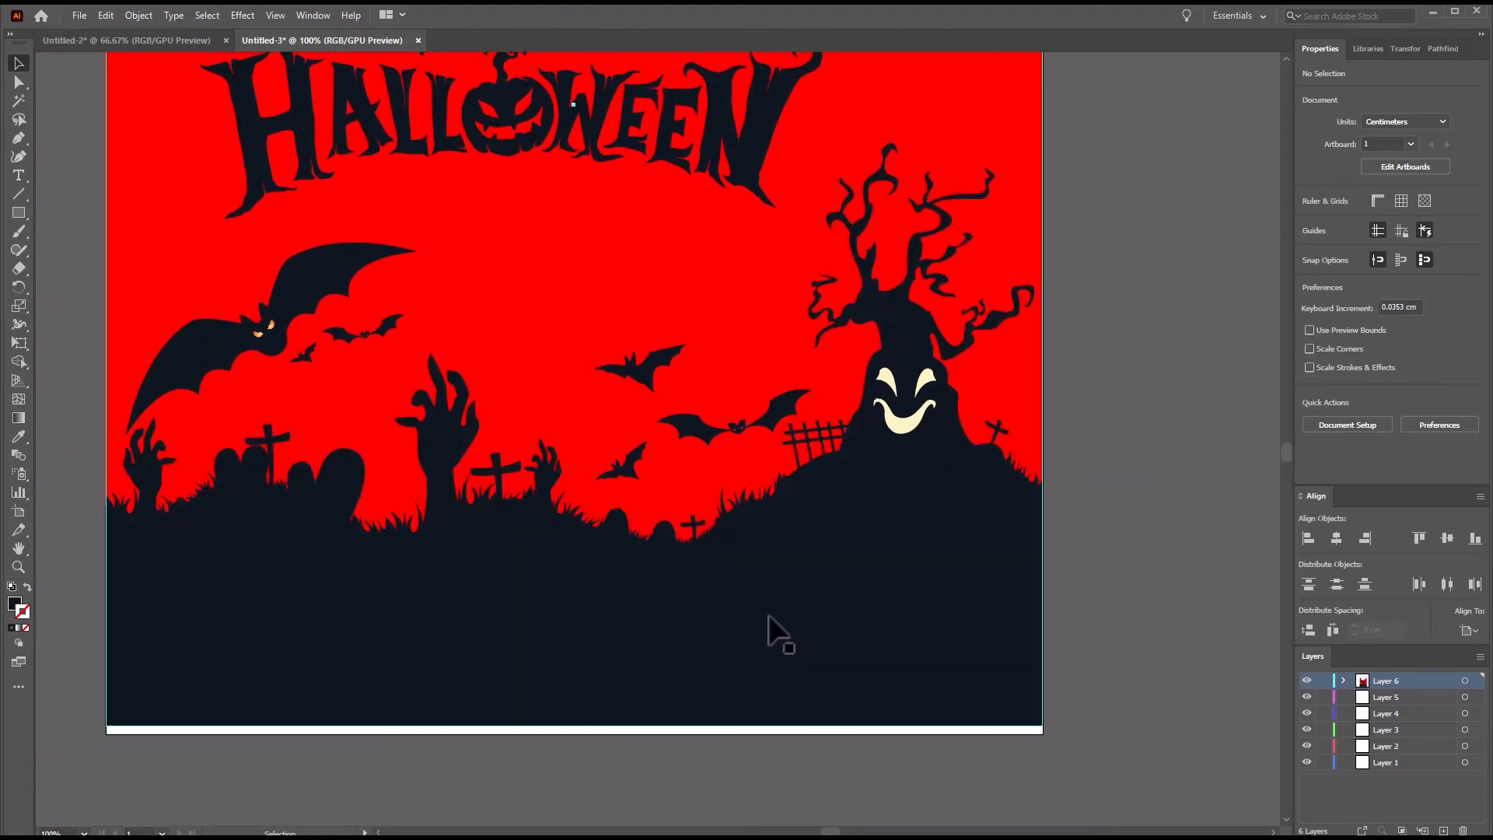
left_click_drag(715, 631, 715, 643)
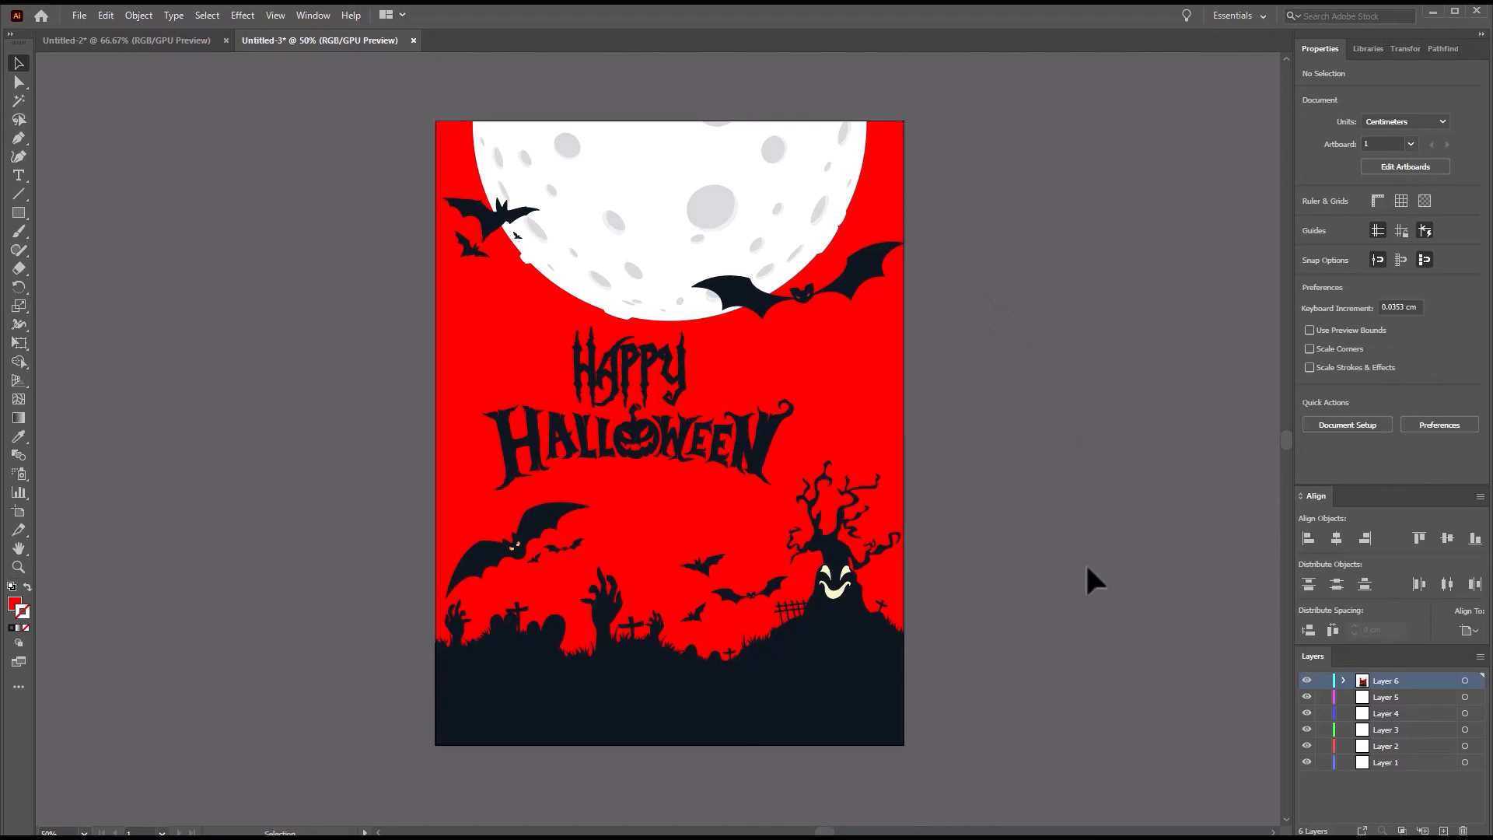
Open the file halloween tshirt desing.ai and compare its design with the poster in Untitled-3.
left_click(77, 16)
mouse_move(233, 307)
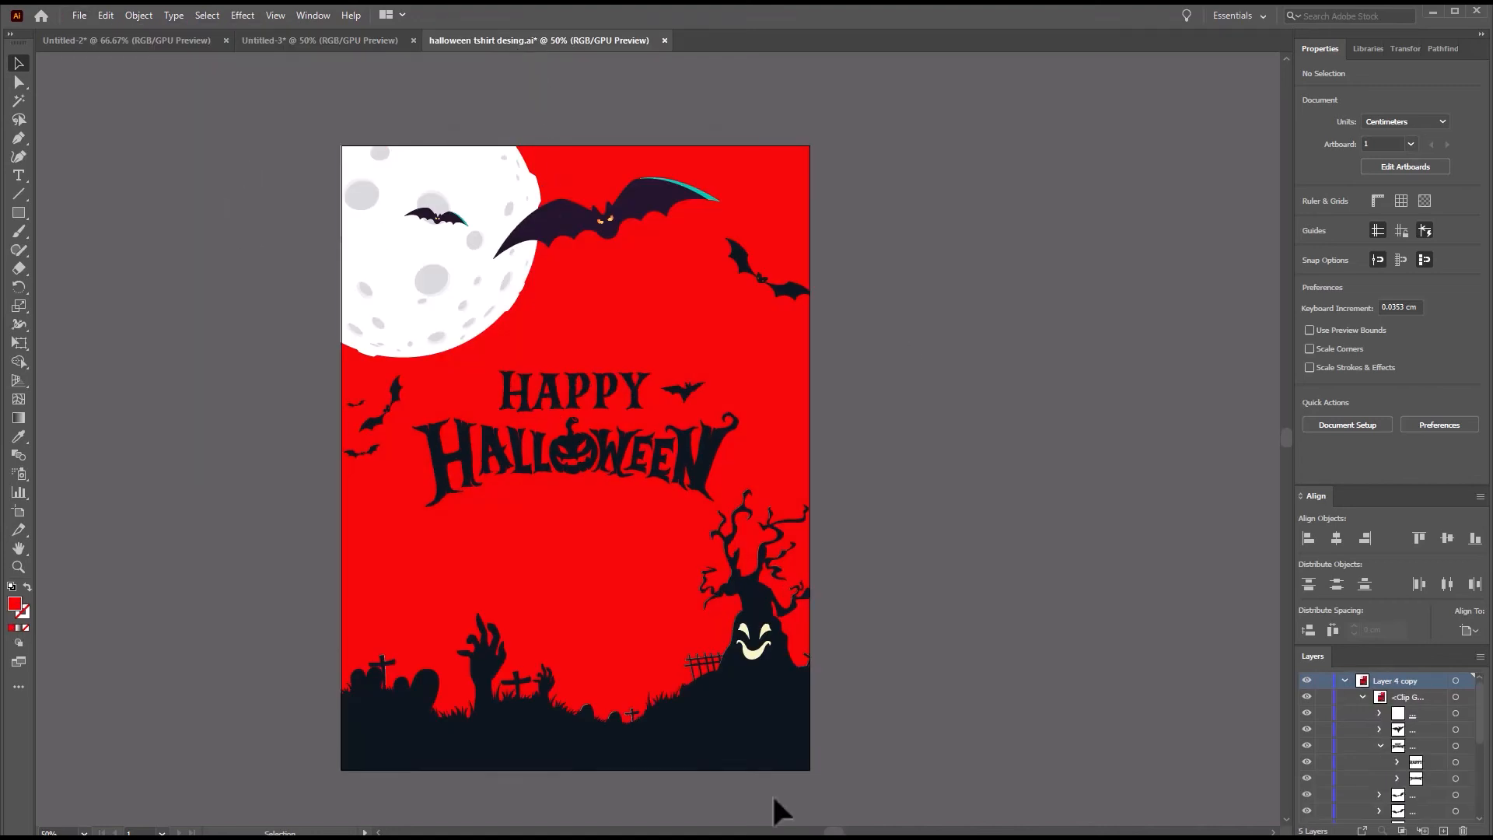
left_click(356, 39)
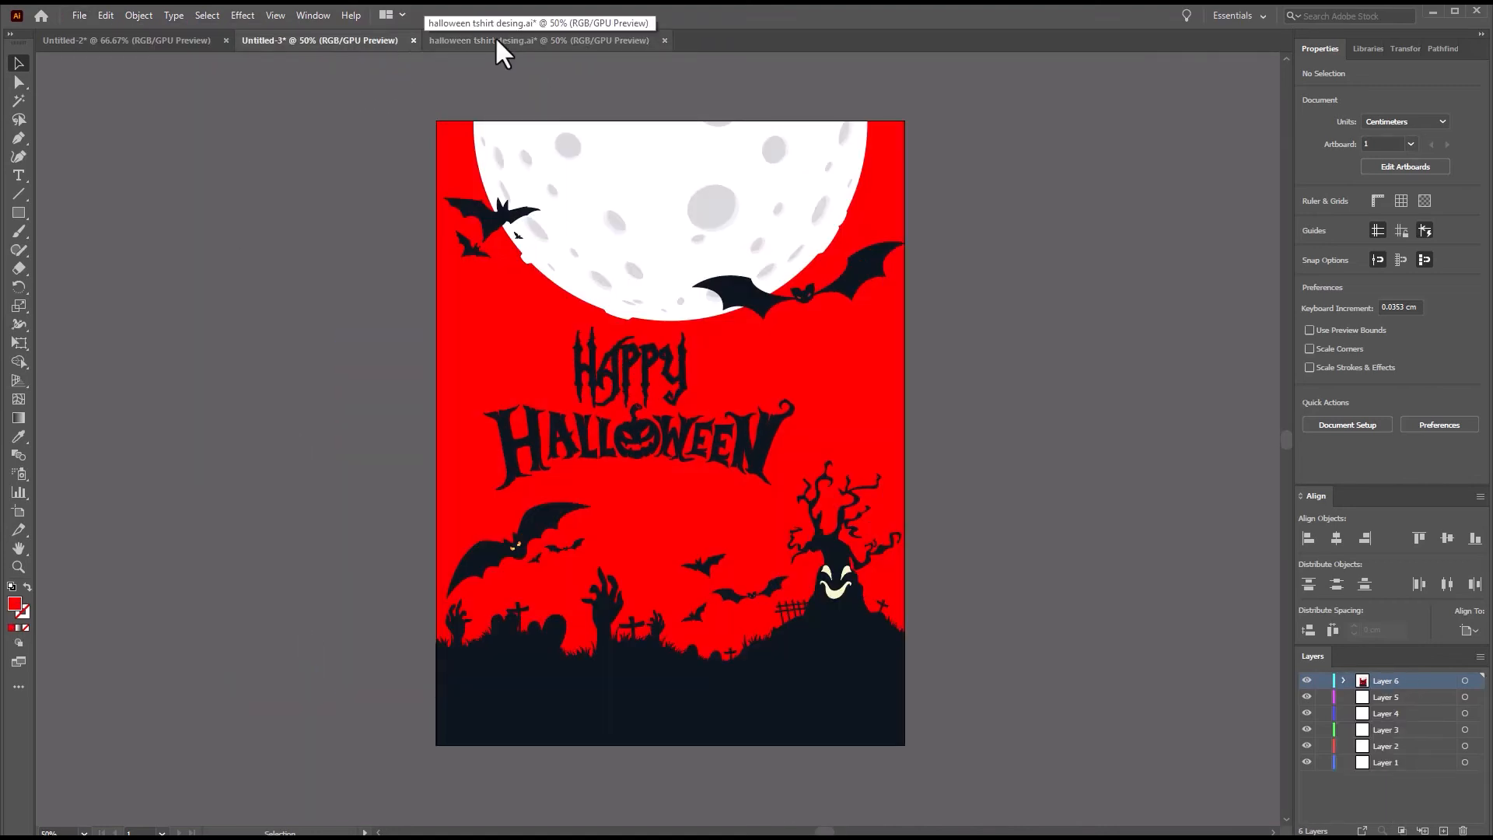
left_click(494, 37)
left_click(371, 41)
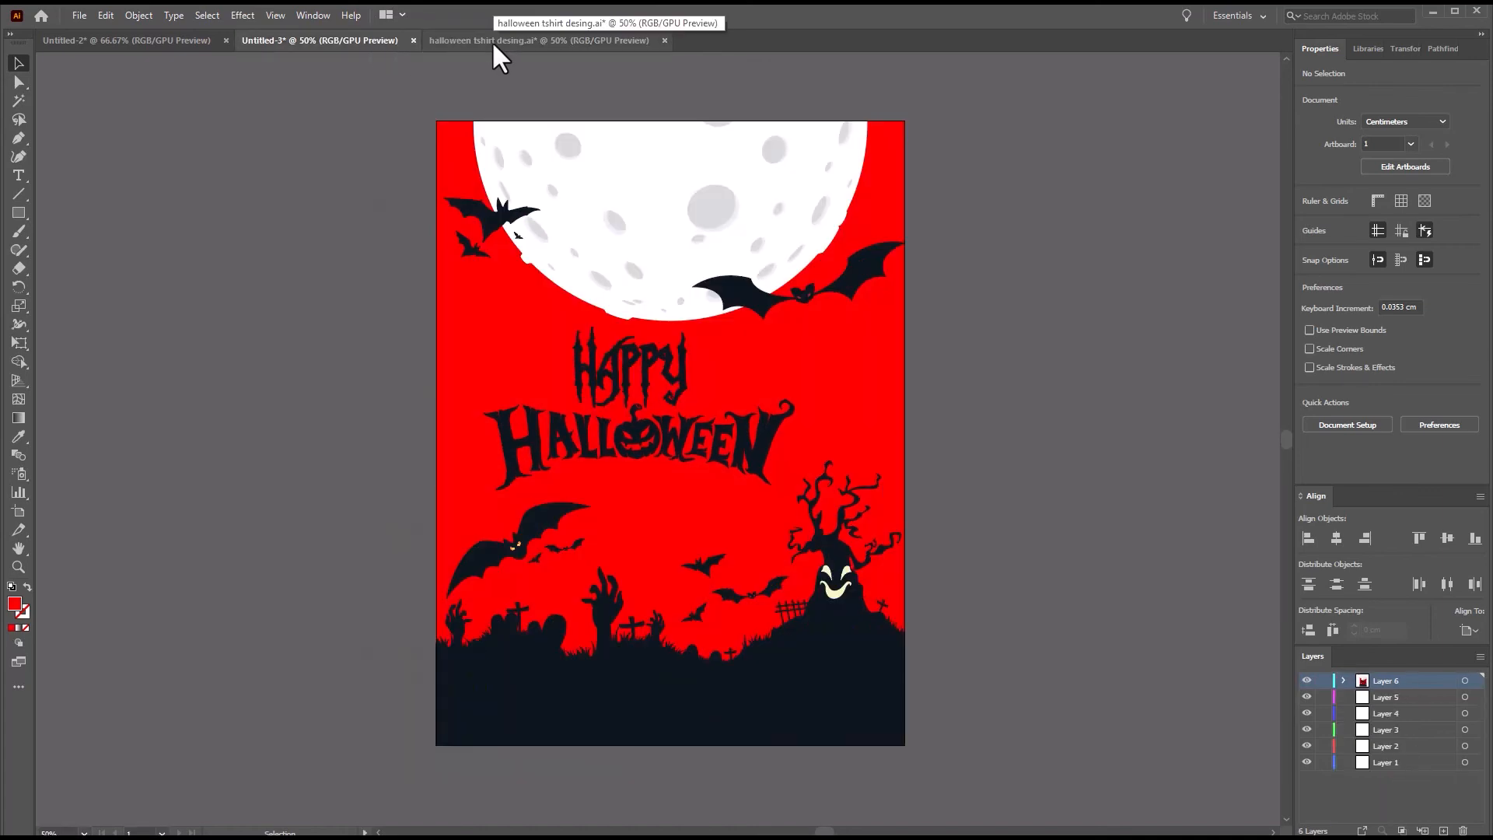
left_click(493, 43)
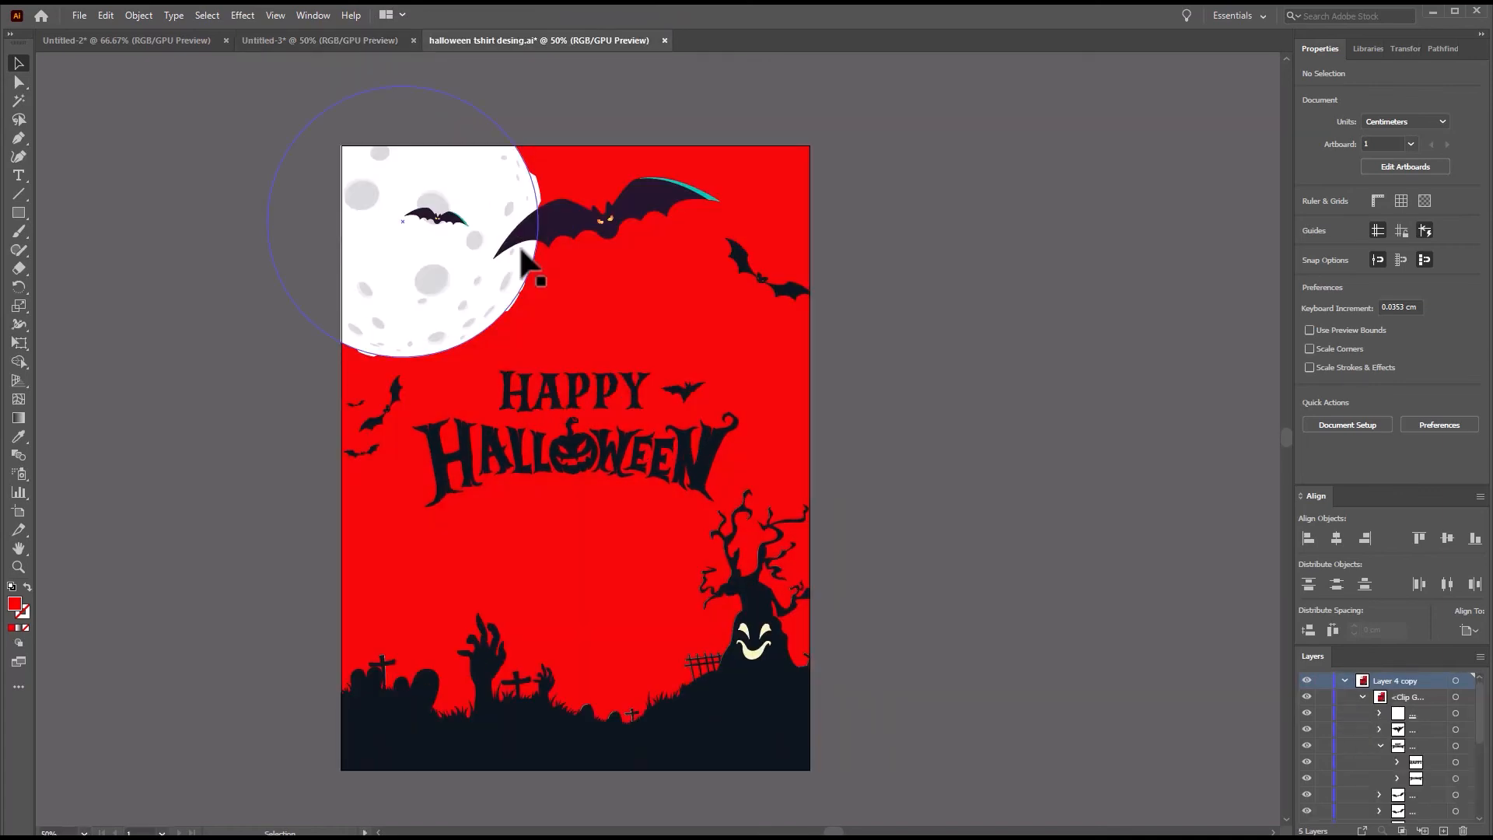